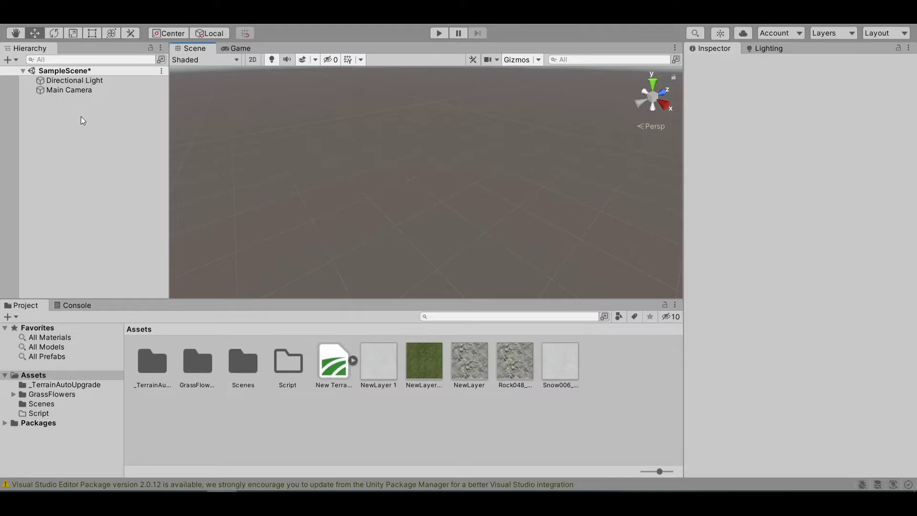
# Add a Terrain object to the scene and keep its default name
pyautogui.rightClick(68, 115)
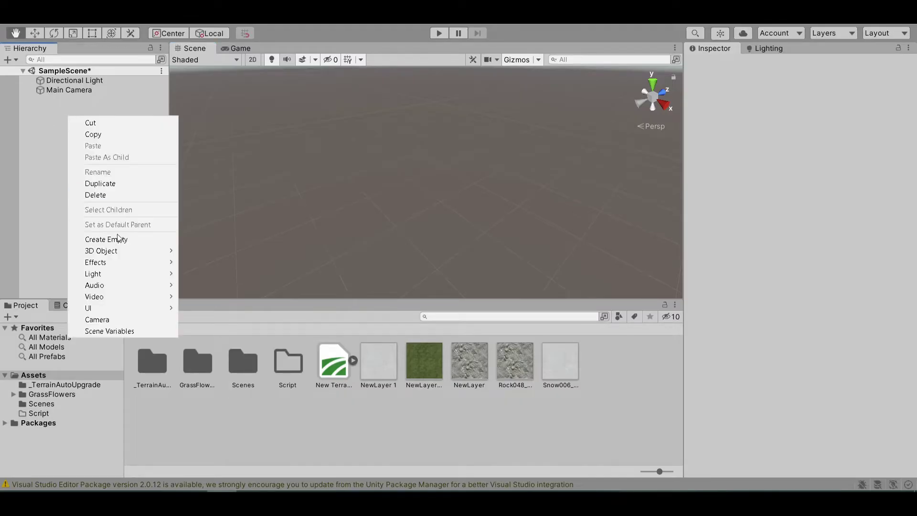
pyautogui.moveTo(134, 251)
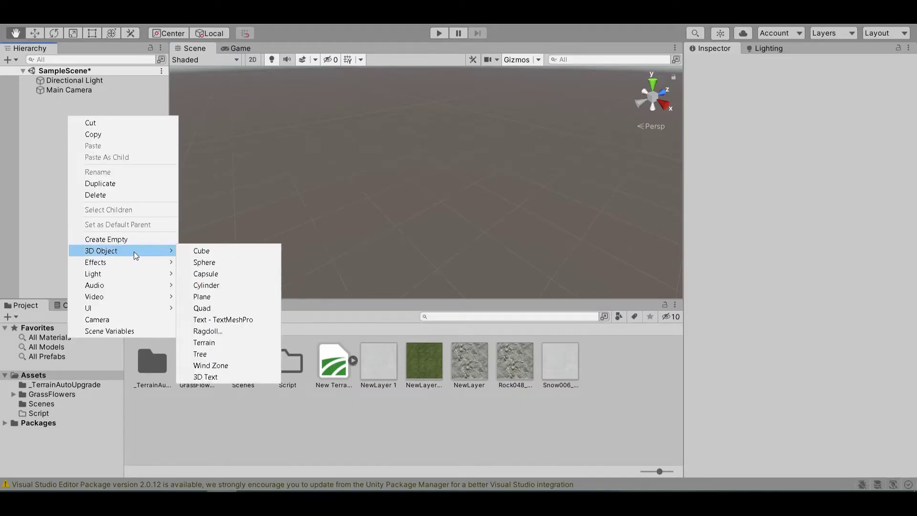
pyautogui.click(234, 342)
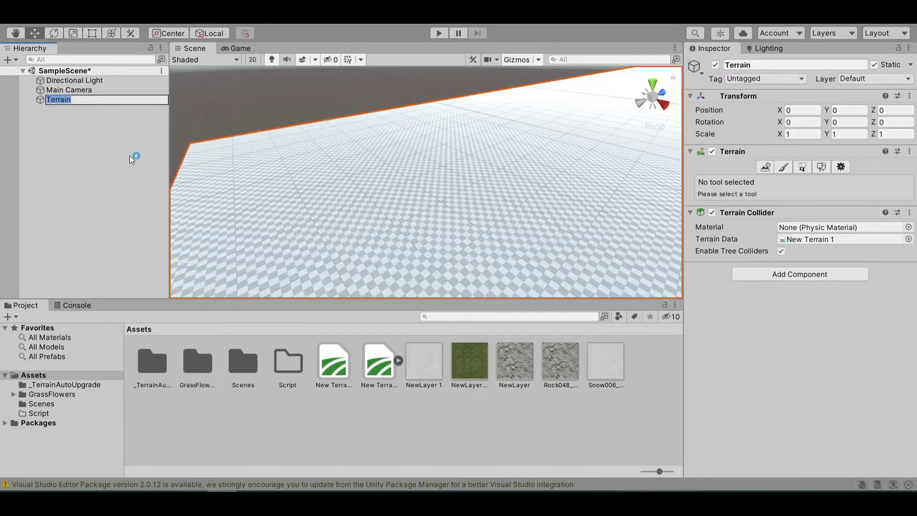
pyautogui.press('Return')
# Set the terrain's width and length to 250 in its mesh resolution settings
pyautogui.moveTo(381, 213); pyautogui.dragTo(642, 175, button='right')
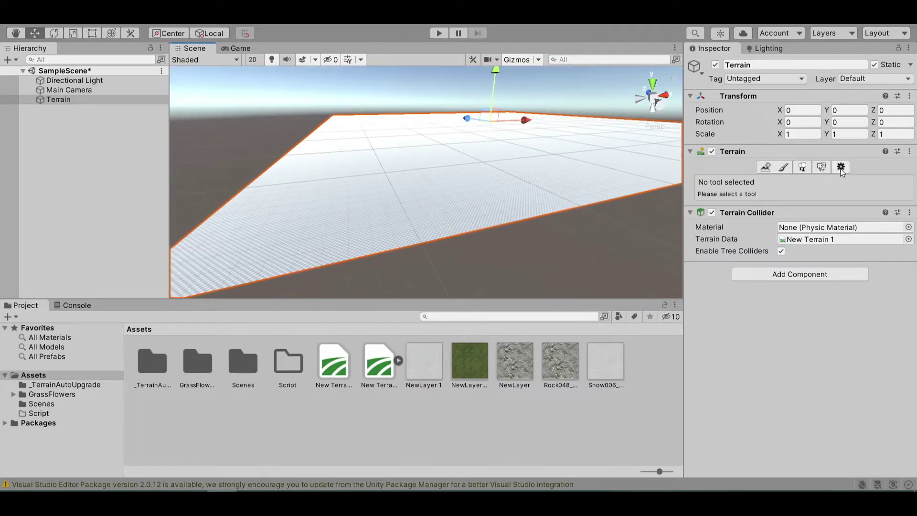
pyautogui.click(841, 168)
pyautogui.scroll(-10, 827, 268)
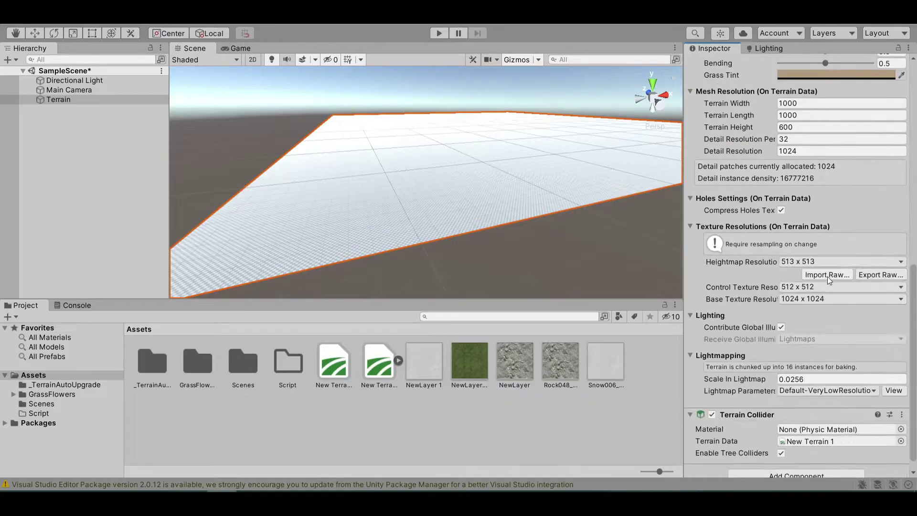
pyautogui.scroll(8, 828, 279)
pyautogui.scroll(4, 806, 282)
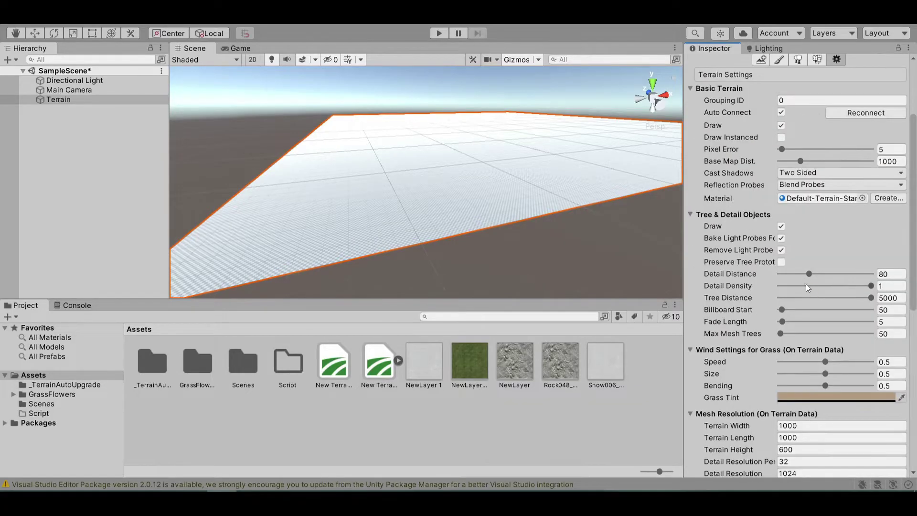
pyautogui.scroll(-4, 795, 328)
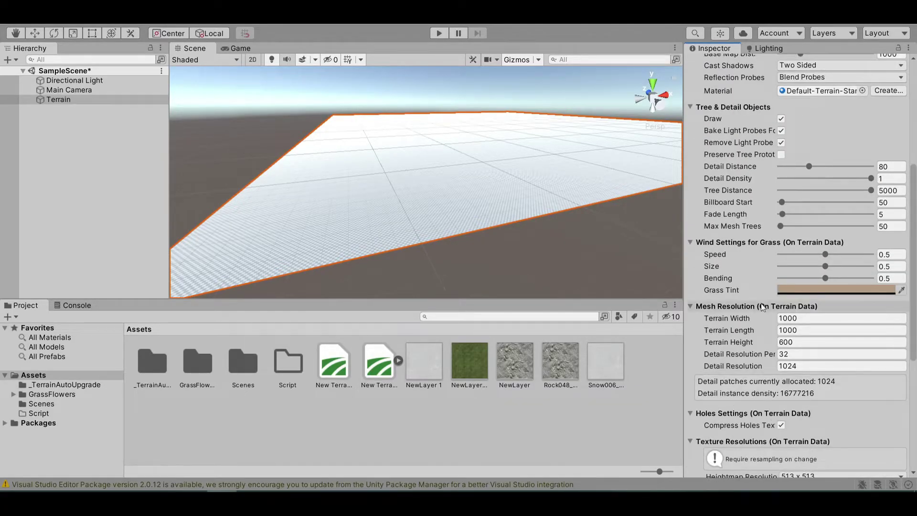
pyautogui.click(849, 322)
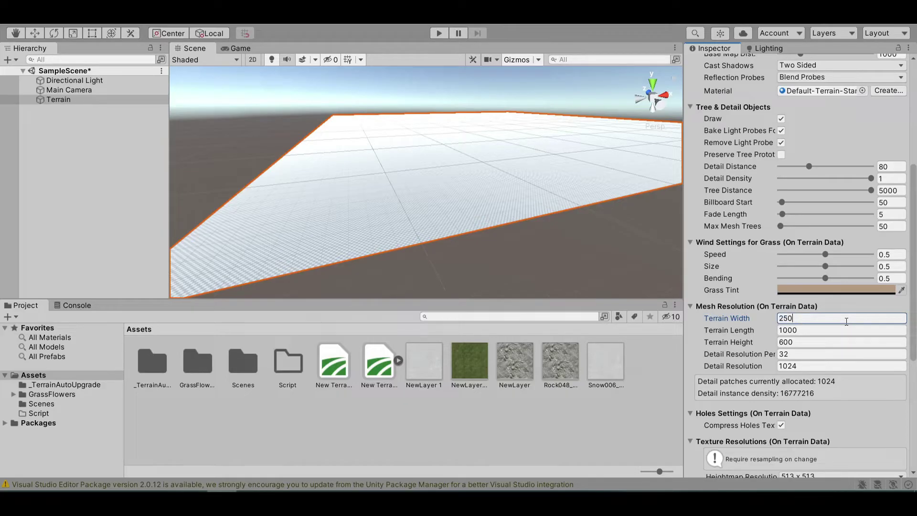
pyautogui.click(829, 331)
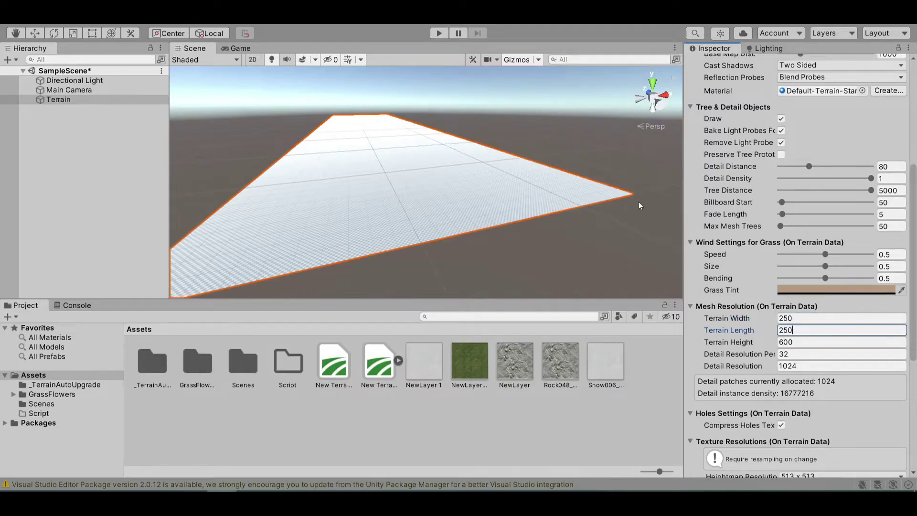
# Switch the terrain to Raise or Lower Terrain painting with the solid round brush
pyautogui.moveTo(548, 174); pyautogui.dragTo(786, 274, button='right')
pyautogui.press('w')
pyautogui.press('s')
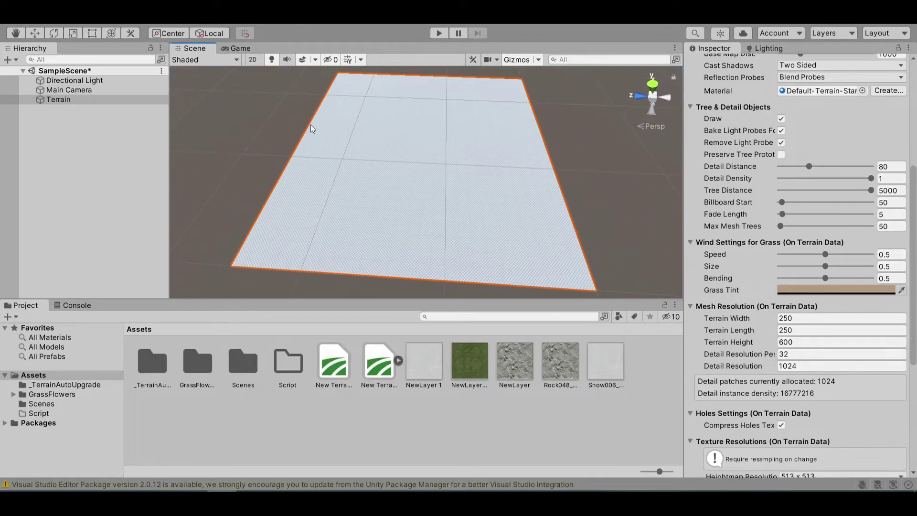
pyautogui.moveTo(387, 168)
pyautogui.keyDown('alt'); pyautogui.mouseDown()
pyautogui.moveTo(416, 153)
pyautogui.moveTo(402, 158)
pyautogui.moveTo(409, 168)
pyautogui.moveTo(364, 164)
pyautogui.moveTo(382, 163)
pyautogui.mouseUp(); pyautogui.keyUp('alt')
pyautogui.scroll(10, 749, 157)
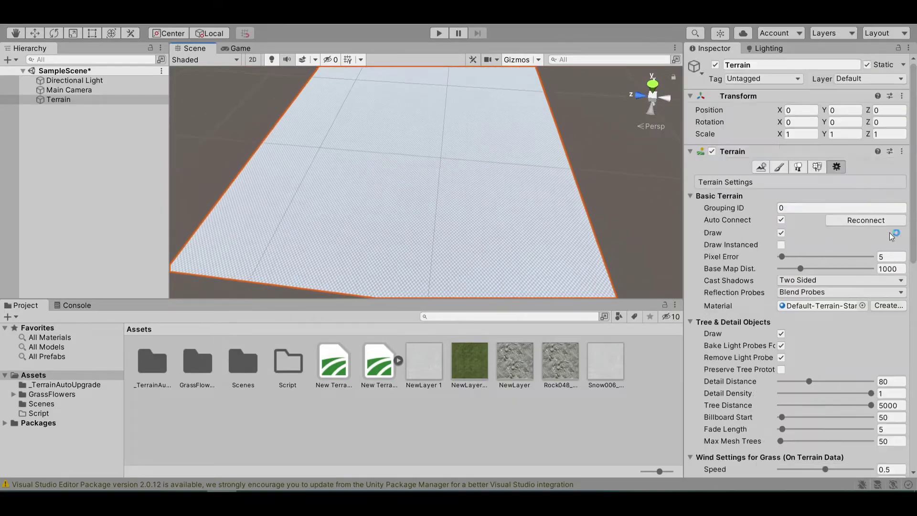
pyautogui.click(768, 167)
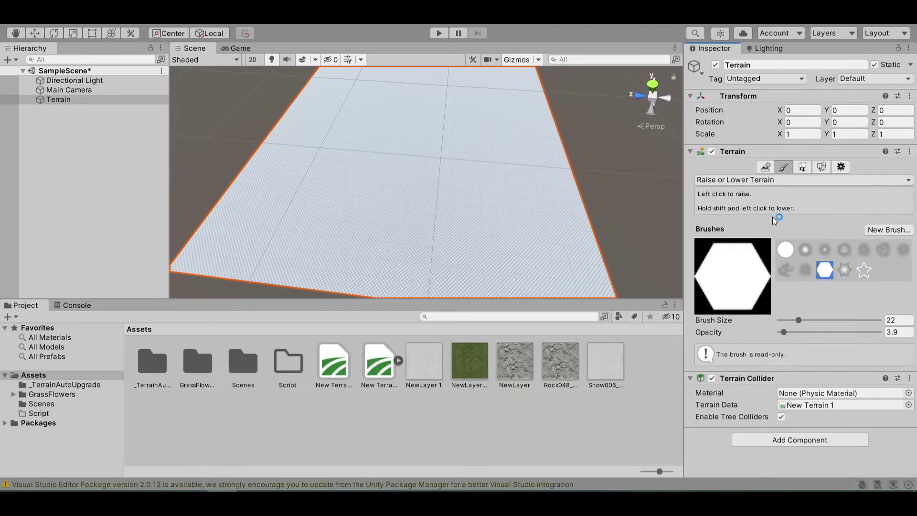
pyautogui.click(781, 249)
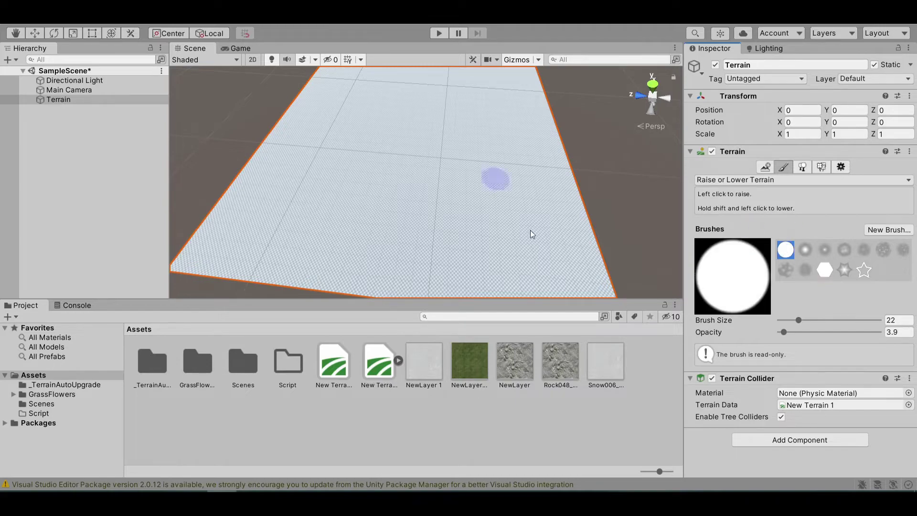
# Raise almost the whole terrain surface with a brush size of 442 and an opacity of 25.6
pyautogui.moveTo(798, 319); pyautogui.dragTo(849, 321)
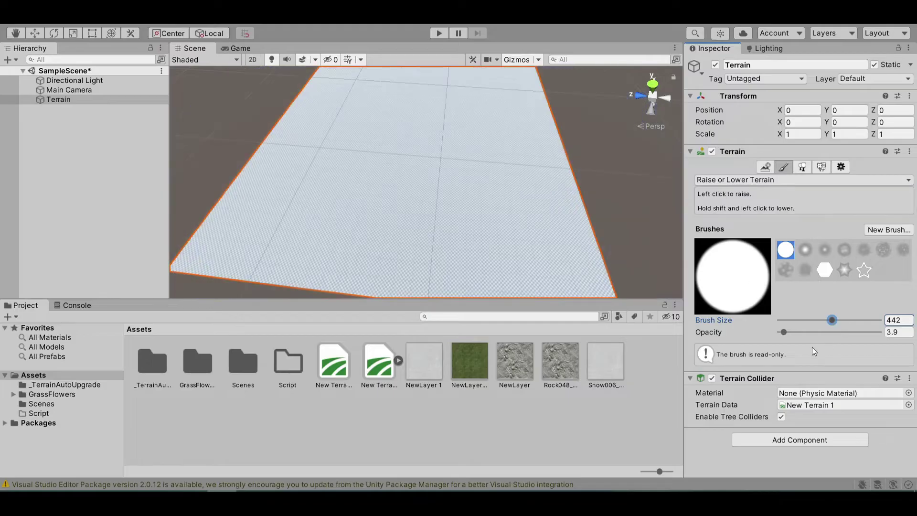
pyautogui.moveTo(785, 331); pyautogui.dragTo(805, 331)
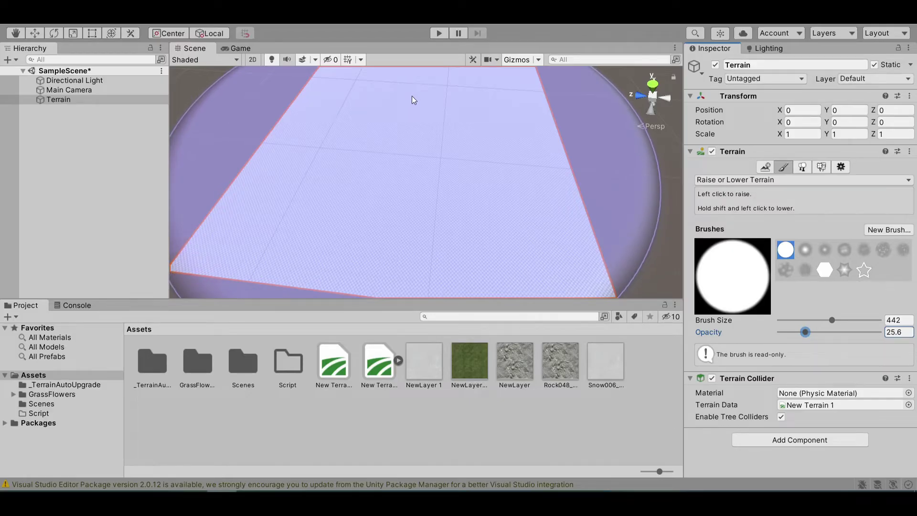
pyautogui.moveTo(412, 96)
pyautogui.mouseDown()
pyautogui.moveTo(451, 158)
pyautogui.moveTo(259, 141)
pyautogui.moveTo(282, 113)
pyautogui.moveTo(420, 64)
pyautogui.mouseUp()
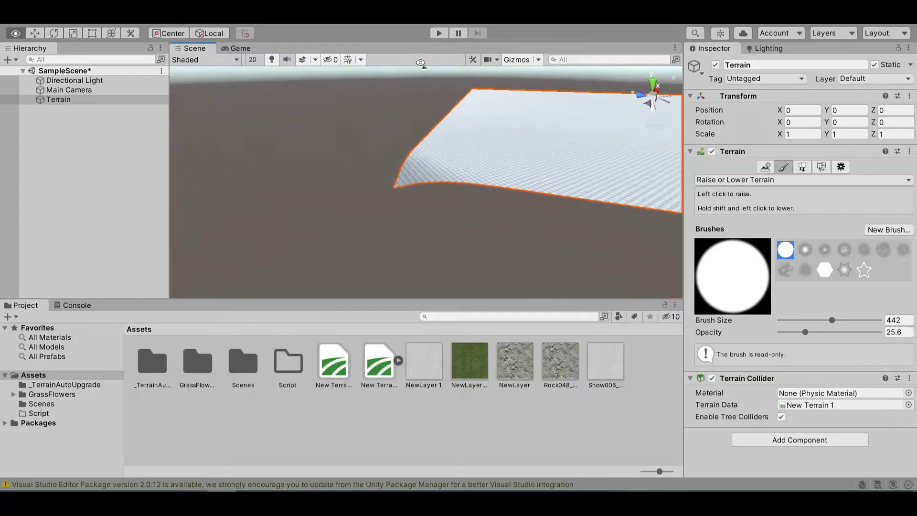
pyautogui.moveTo(421, 63); pyautogui.dragTo(533, 7, button='right')
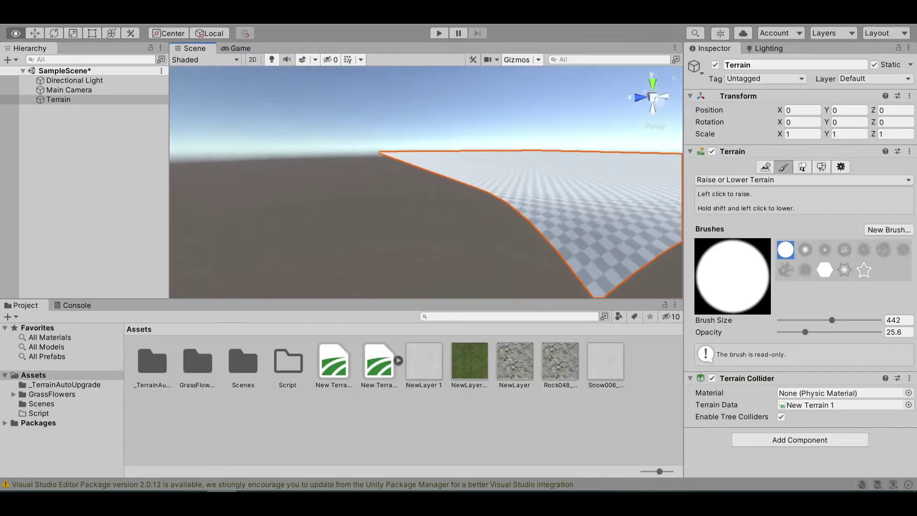
pyautogui.keyDown('alt'); pyautogui.moveTo(459, 57); pyautogui.dragTo(564, 152); pyautogui.keyUp('alt')
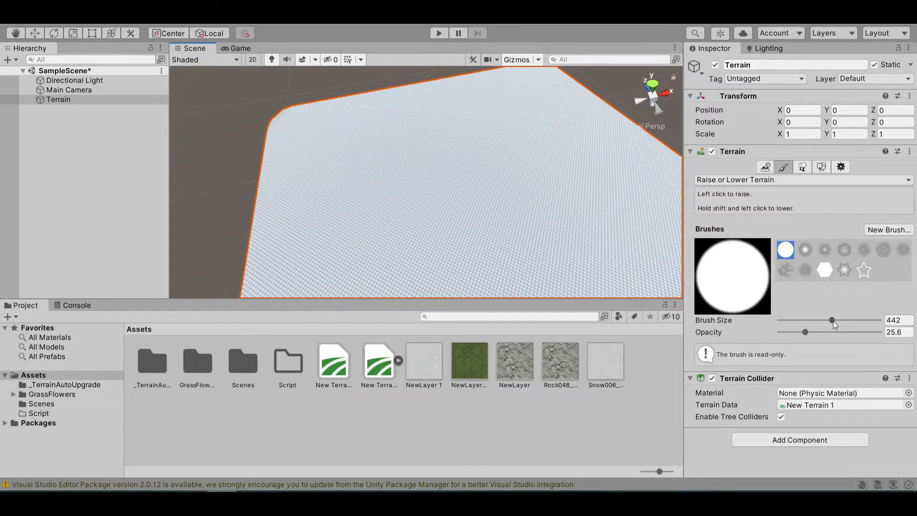
# Reduce the brush size to 22 and lower the terrain along a winding river channel from one edge to the opposite edge
pyautogui.moveTo(834, 321); pyautogui.dragTo(811, 322)
pyautogui.moveTo(379, 168)
pyautogui.keyDown('alt'); pyautogui.mouseDown()
pyautogui.moveTo(348, 198)
pyautogui.moveTo(498, 164)
pyautogui.moveTo(569, 134)
pyautogui.moveTo(463, 99)
pyautogui.moveTo(616, 165)
pyautogui.moveTo(478, 215)
pyautogui.moveTo(288, 265)
pyautogui.mouseUp(); pyautogui.keyUp('alt')
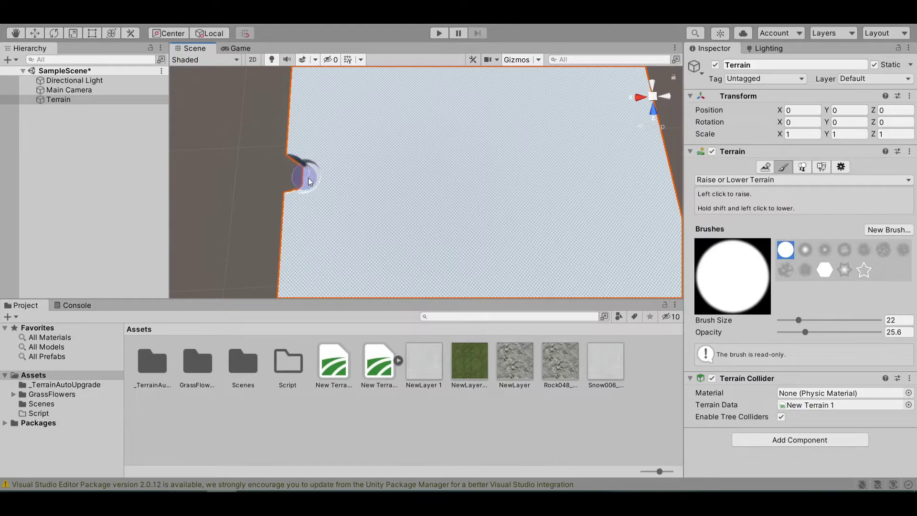
pyautogui.moveTo(400, 177); pyautogui.dragTo(477, 180)
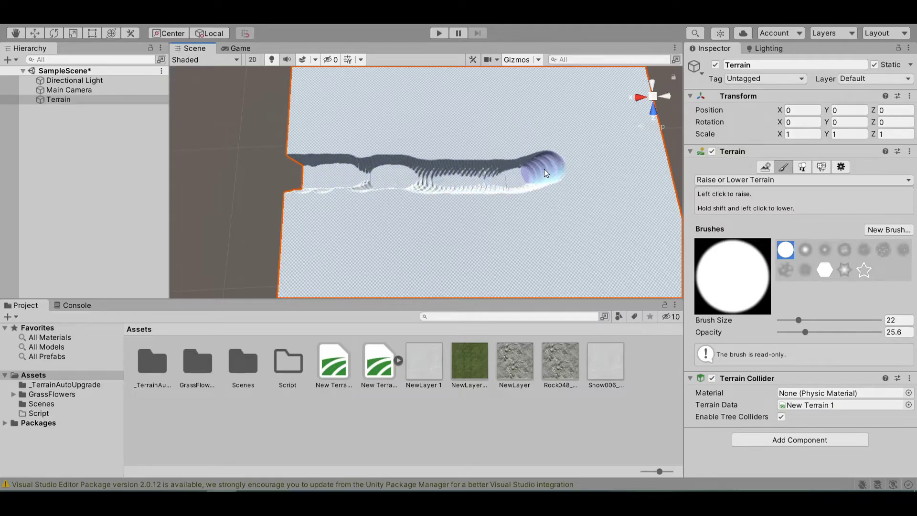
pyautogui.scroll(3, 422, 214)
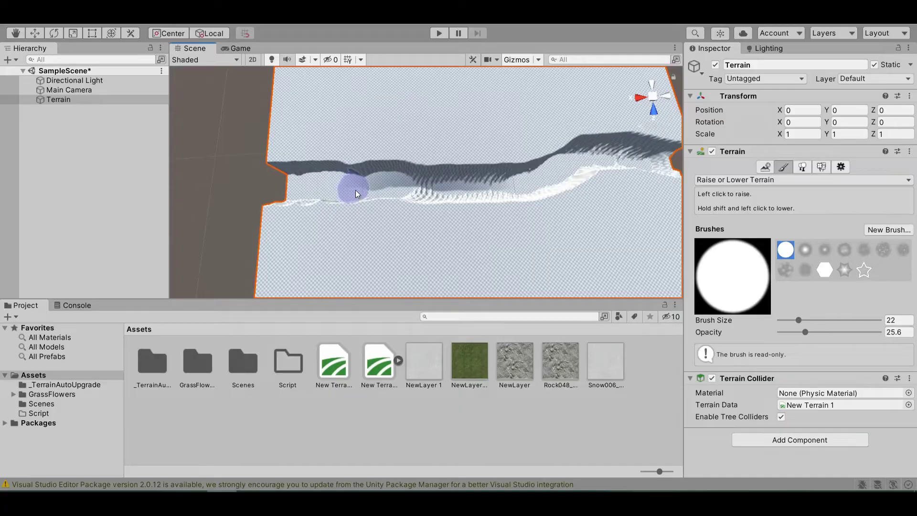
# Carve two side branches off the main river channel, one towards each side of the terrain
pyautogui.keyDown('alt'); pyautogui.moveTo(468, 192); pyautogui.dragTo(668, 183); pyautogui.keyUp('alt')
pyautogui.scroll(-5, 417, 193)
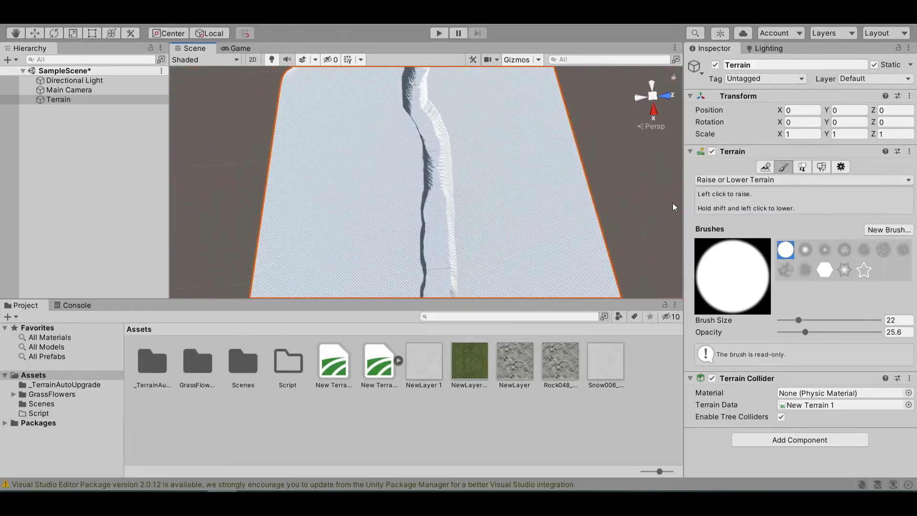
pyautogui.moveTo(433, 214)
pyautogui.mouseDown()
pyautogui.moveTo(356, 176)
pyautogui.moveTo(287, 161)
pyautogui.moveTo(413, 195)
pyautogui.mouseUp()
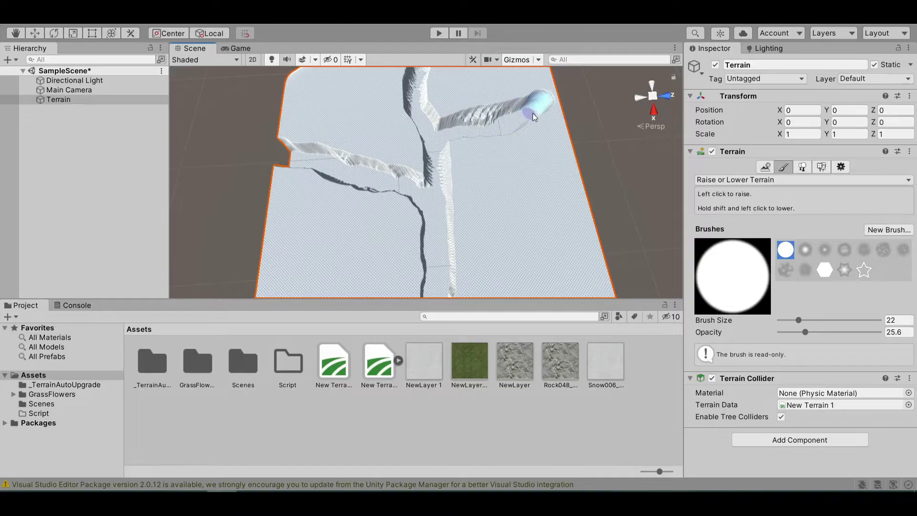
pyautogui.keyDown('alt'); pyautogui.moveTo(421, 225); pyautogui.dragTo(526, 147); pyautogui.keyUp('alt')
pyautogui.scroll(-1, 526, 148)
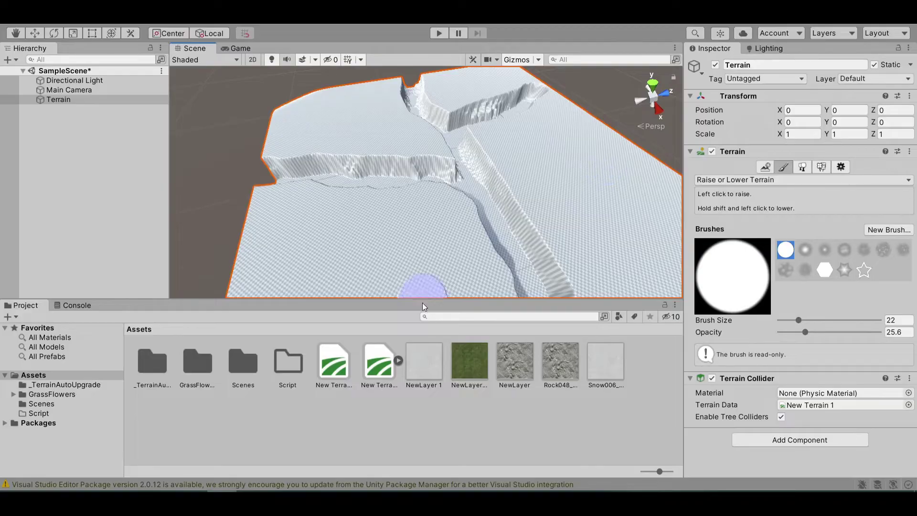
# Switch to Paint Texture and create a terrain layer from the Grass01_BigUV texture to cover the terrain with grass
pyautogui.click(711, 180)
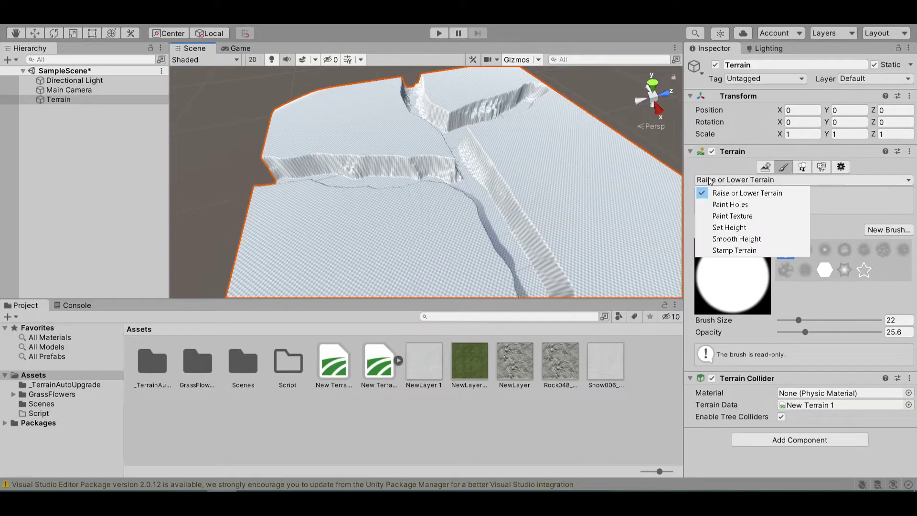
pyautogui.click(731, 216)
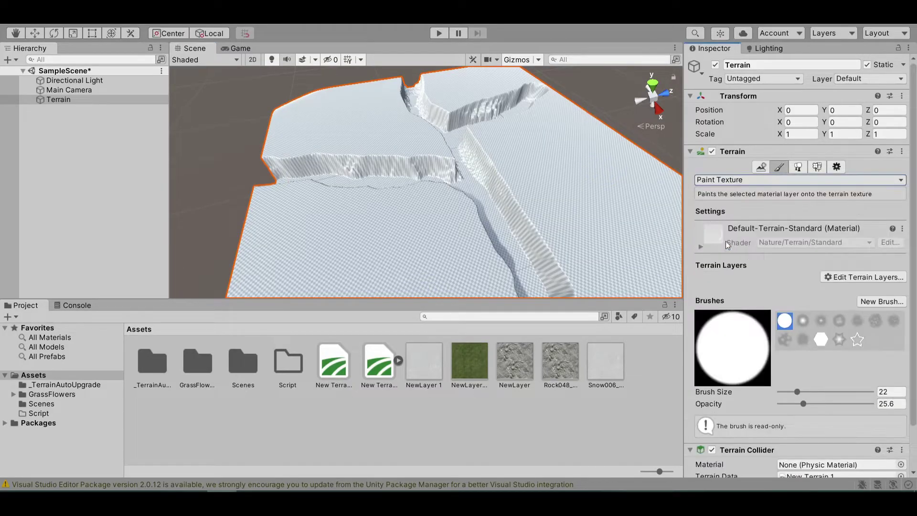
pyautogui.scroll(-3, 795, 292)
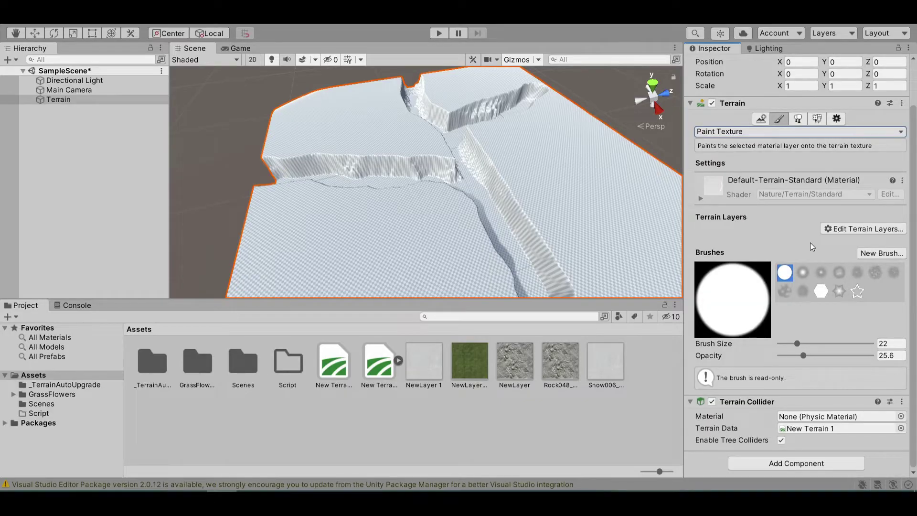
pyautogui.click(861, 228)
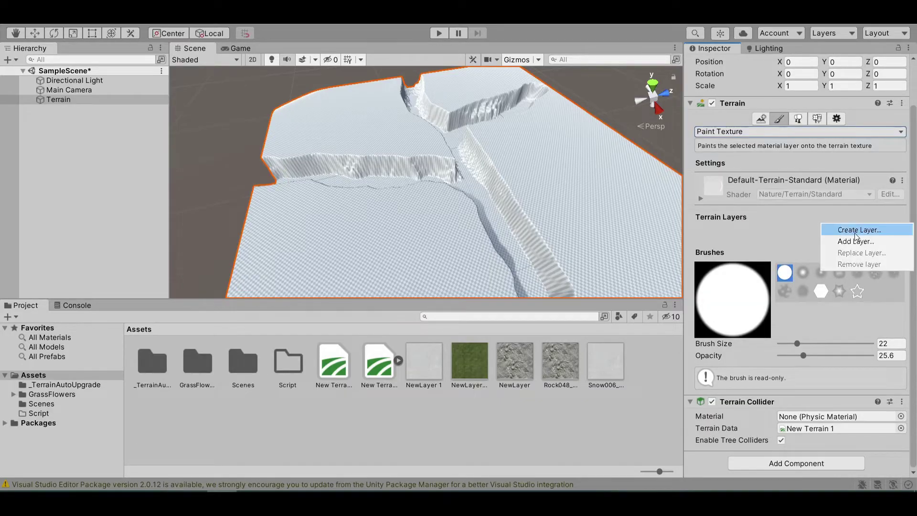
pyautogui.click(856, 233)
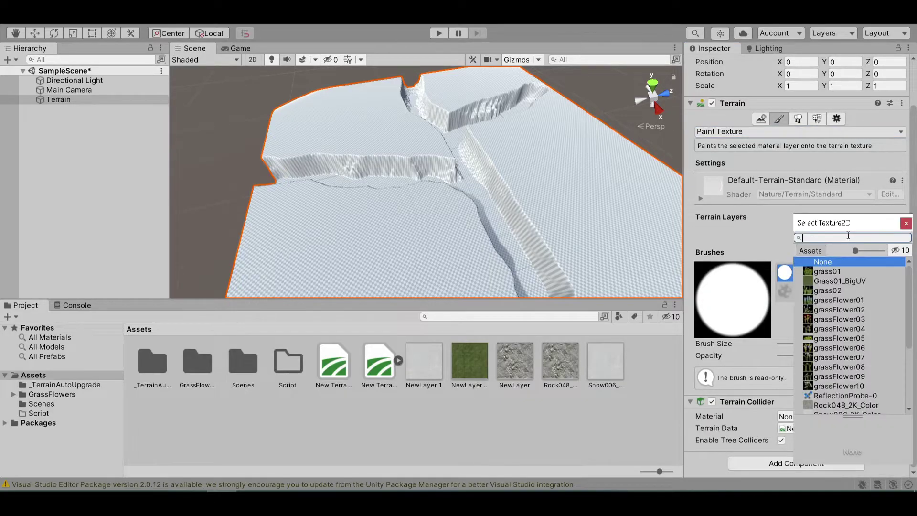
pyautogui.click(840, 280)
pyautogui.doubleClick(840, 280)
pyautogui.scroll(6, 516, 221)
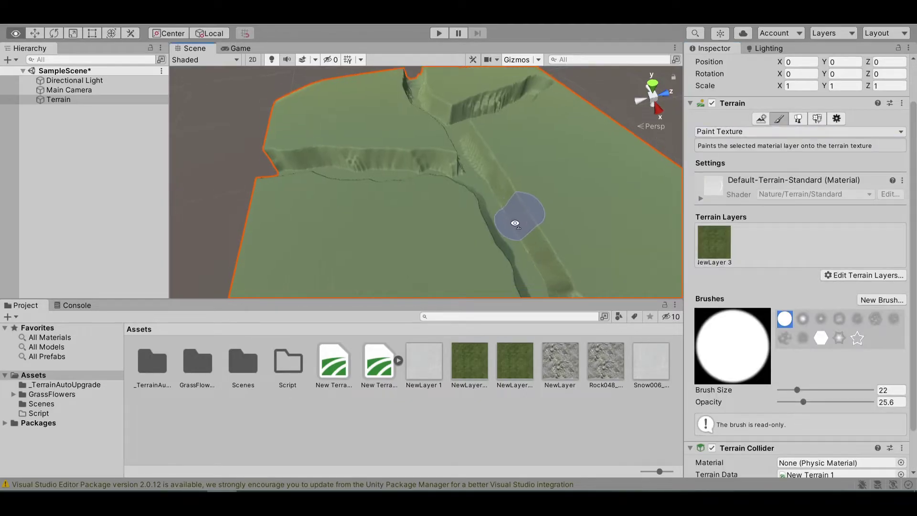
pyautogui.moveTo(518, 235)
pyautogui.mouseDown(button='right')
pyautogui.moveTo(397, 224)
pyautogui.moveTo(264, 191)
pyautogui.moveTo(225, 153)
pyautogui.moveTo(246, 174)
pyautogui.moveTo(436, 169)
pyautogui.moveTo(492, 184)
pyautogui.moveTo(582, 154)
pyautogui.moveTo(497, 150)
pyautogui.moveTo(412, 162)
pyautogui.moveTo(321, 127)
pyautogui.moveTo(301, 108)
pyautogui.moveTo(271, 41)
pyautogui.moveTo(237, 54)
pyautogui.moveTo(244, 78)
pyautogui.moveTo(223, 50)
pyautogui.moveTo(218, 62)
pyautogui.moveTo(400, 134)
pyautogui.moveTo(475, 178)
pyautogui.moveTo(473, 205)
pyautogui.mouseUp(button='right')
# Add a 3D plane to the scene and name it Water
pyautogui.rightClick(88, 138)
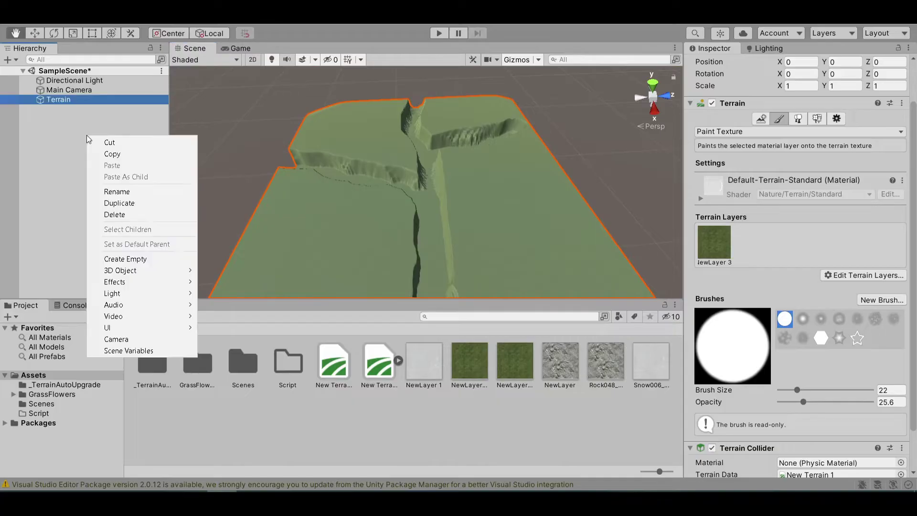
pyautogui.moveTo(110, 275)
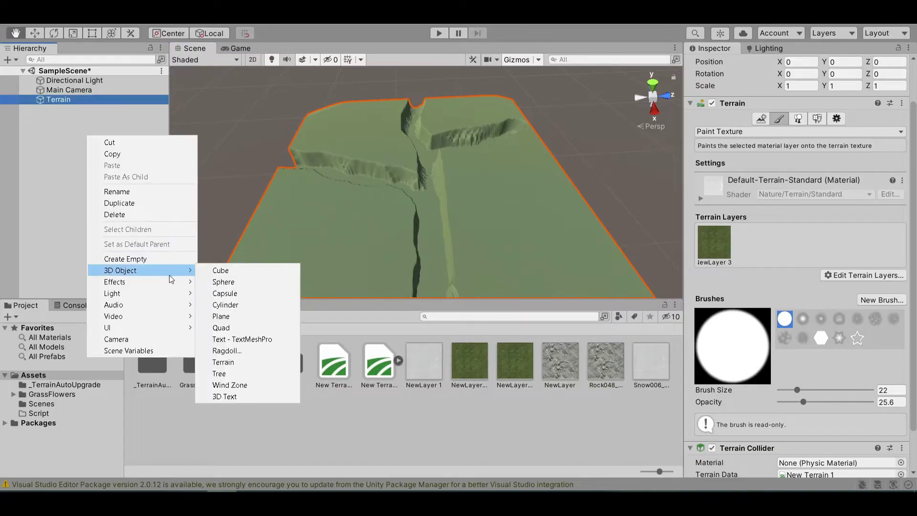
pyautogui.click(240, 317)
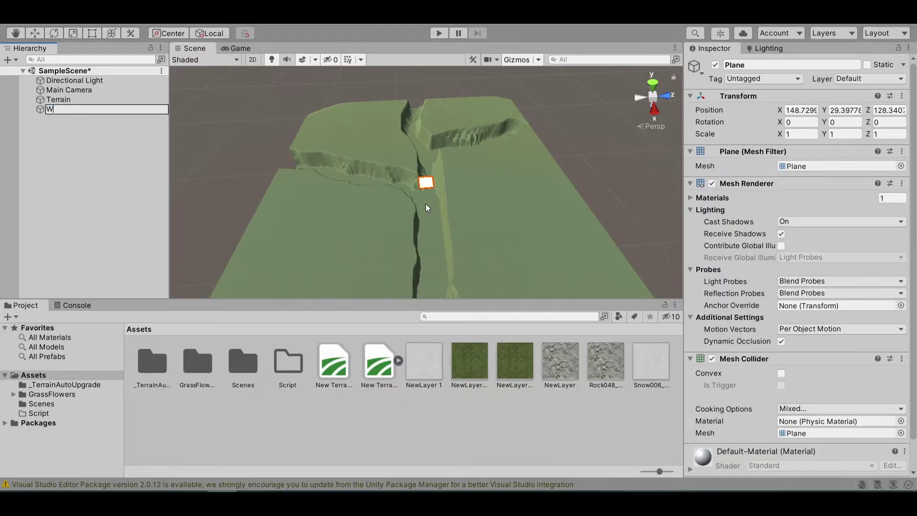
pyautogui.press('Return')
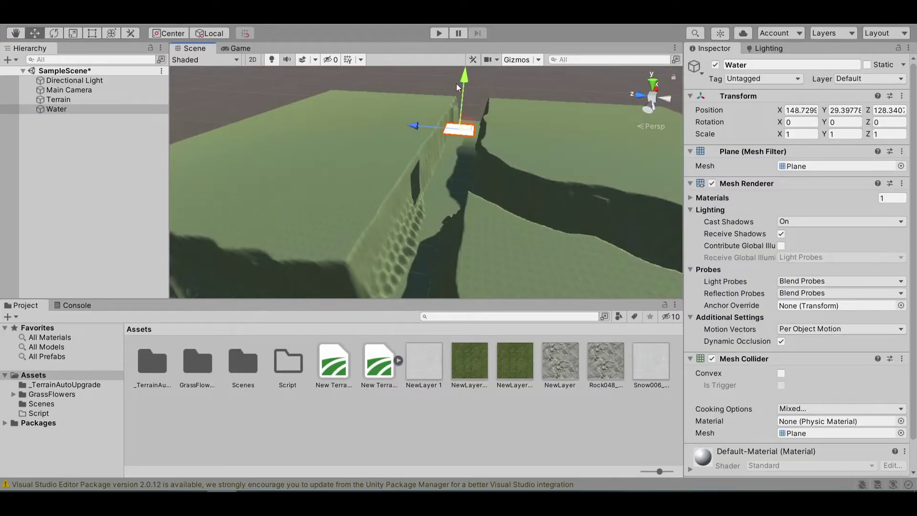
# Lower the Water plane into the river channel to a Y position of 15.13
pyautogui.moveTo(457, 85); pyautogui.dragTo(237, 165)
pyautogui.moveTo(454, 133); pyautogui.dragTo(433, 137)
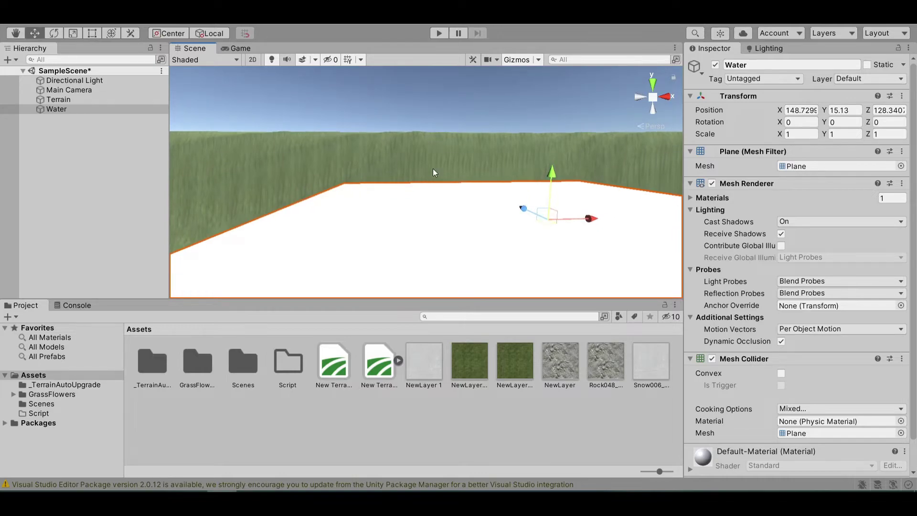
# Stretch the Water plane over the near half of the terrain, to a scale of about X 25.06 and Z 13.24
pyautogui.keyDown('alt'); pyautogui.moveTo(426, 127); pyautogui.dragTo(687, 320); pyautogui.keyUp('alt')
pyautogui.press('t')
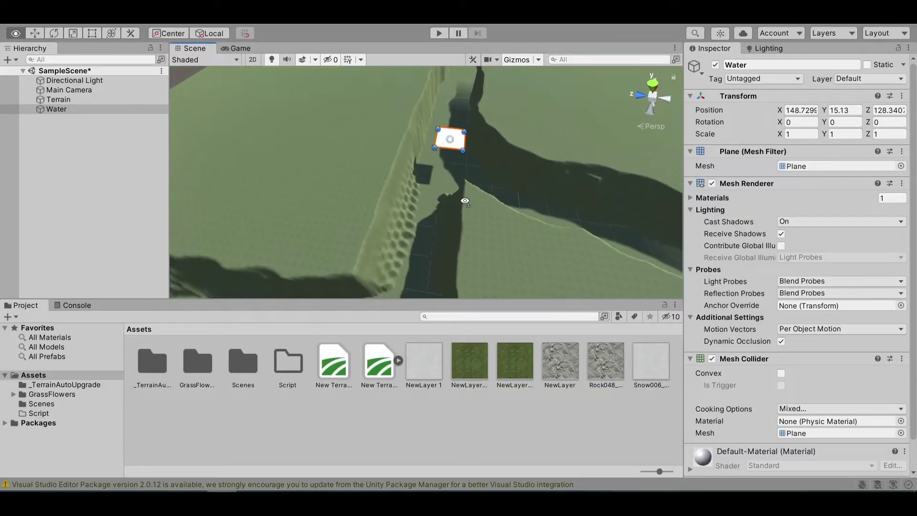
pyautogui.moveTo(465, 201); pyautogui.dragTo(177, 254, button='right')
pyautogui.press('d')
pyautogui.press('s')
pyautogui.moveTo(410, 156); pyautogui.dragTo(391, 159, button='right')
pyautogui.press('w')
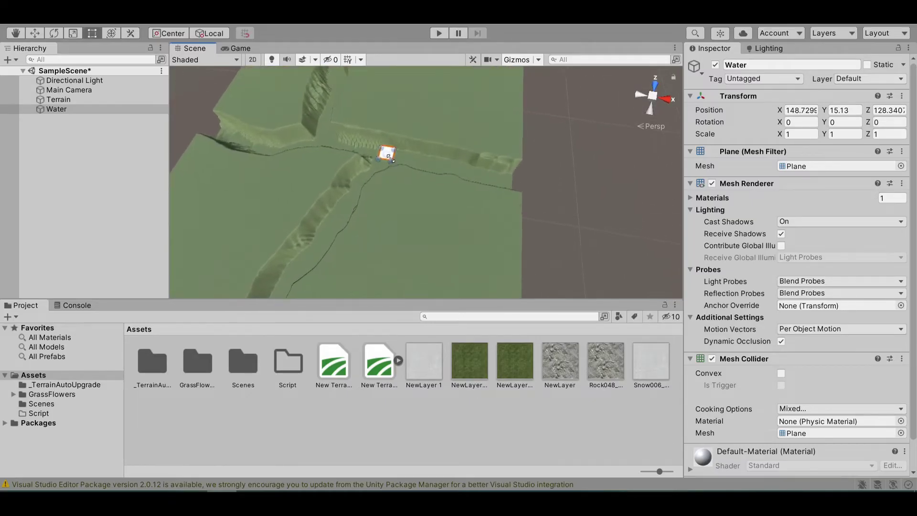
pyautogui.moveTo(416, 229); pyautogui.dragTo(520, 301)
pyautogui.moveTo(358, 141); pyautogui.dragTo(441, 201, button='right')
pyautogui.press('s')
pyautogui.moveTo(429, 204); pyautogui.dragTo(310, 260)
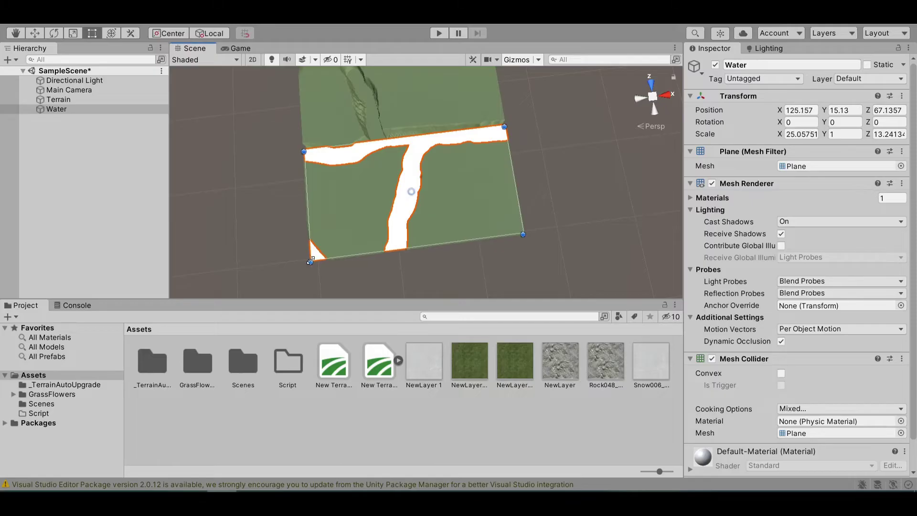
# Extend the Water plane's far edge to cover the rest of the terrain, to a Z scale of about 24.91
pyautogui.moveTo(311, 262); pyautogui.dragTo(542, 186, button='right')
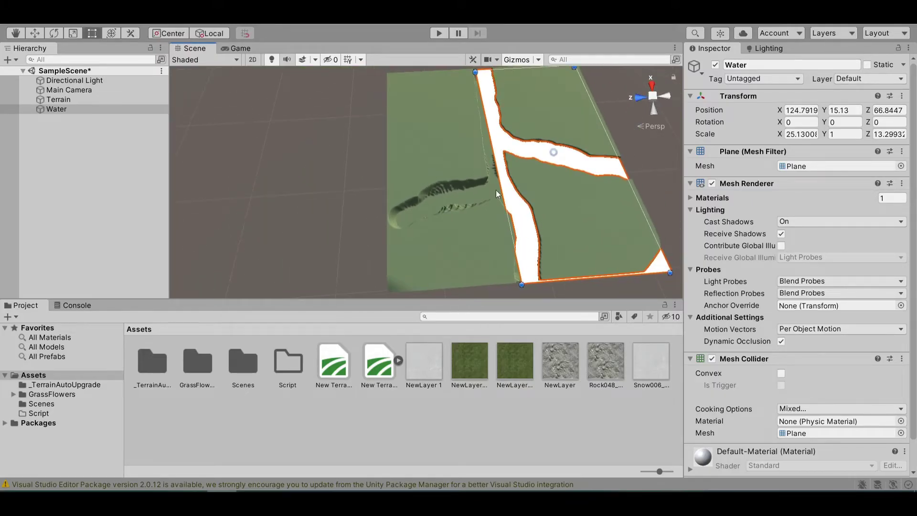
pyautogui.moveTo(499, 190); pyautogui.dragTo(384, 203)
pyautogui.moveTo(384, 203); pyautogui.dragTo(335, 145, button='right')
# Lower the Water plane within the river channels to a Y position of 12.7
pyautogui.press('w')
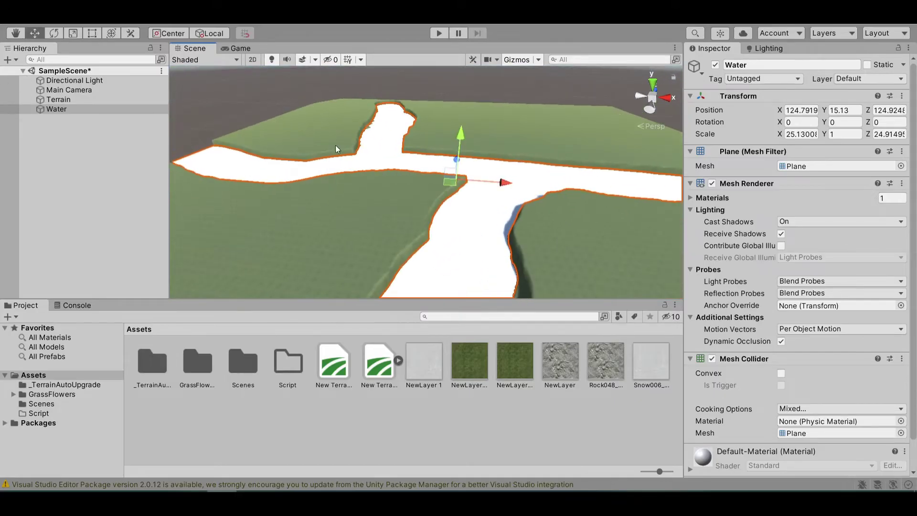
pyautogui.moveTo(459, 128); pyautogui.dragTo(460, 141)
pyautogui.moveTo(460, 142); pyautogui.dragTo(686, 87, button='right')
pyautogui.press('w')
pyautogui.press('a')
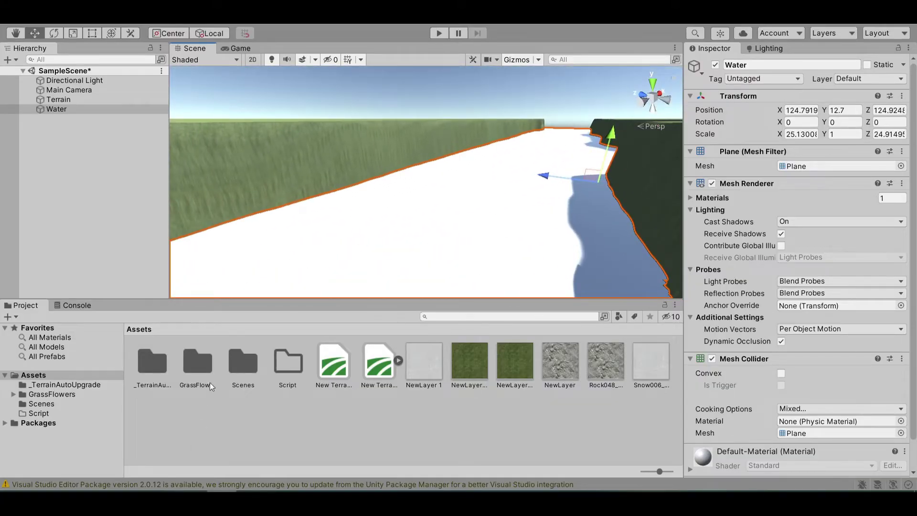
# Create a new material in the Assets folder and name it WaterMaterial
pyautogui.rightClick(208, 422)
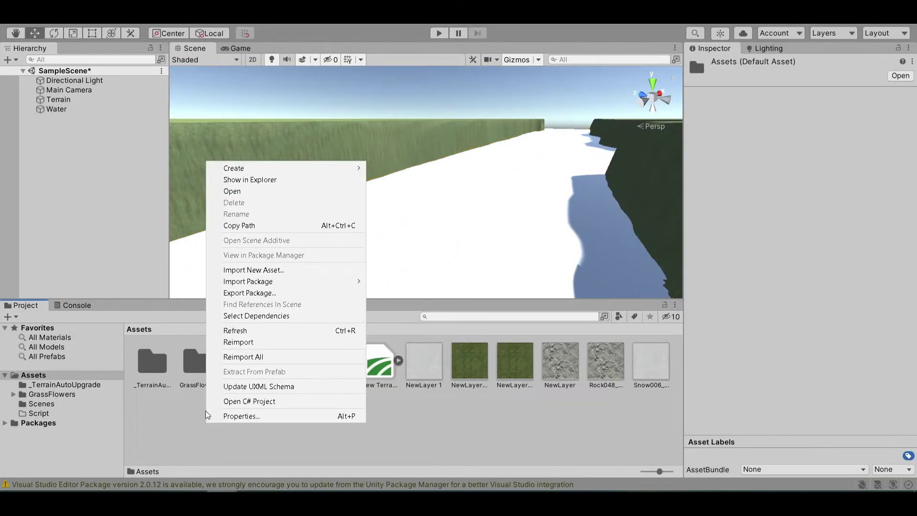
pyautogui.moveTo(358, 167)
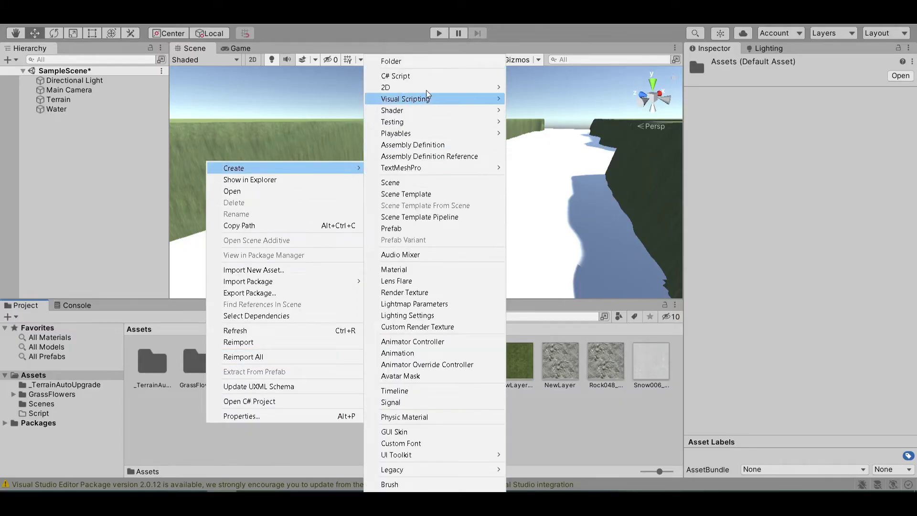
pyautogui.click(393, 270)
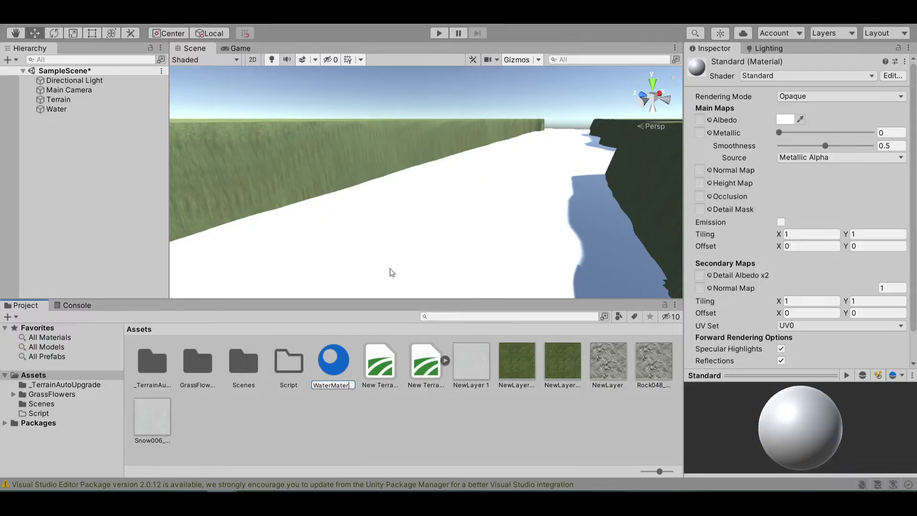
pyautogui.press('Return')
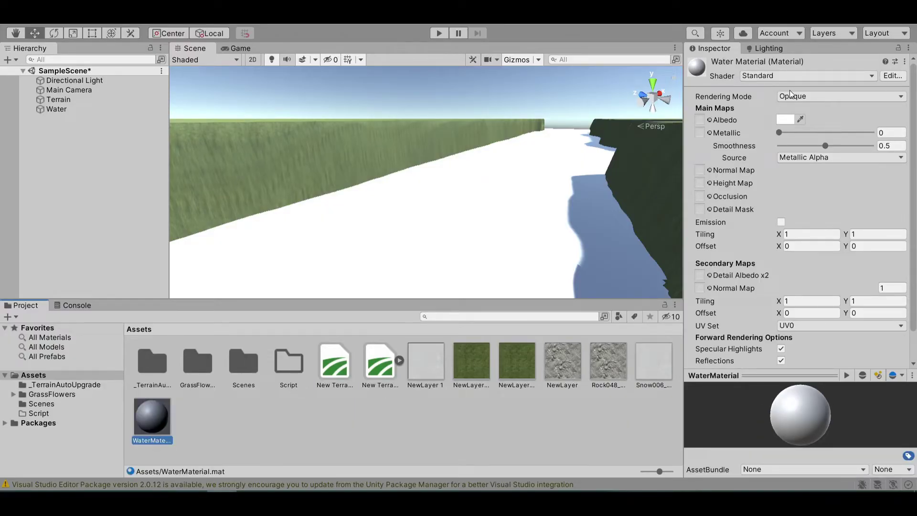
# Set WaterMaterial's rendering mode to Transparent and its albedo colour's alpha to 0
pyautogui.click(806, 97)
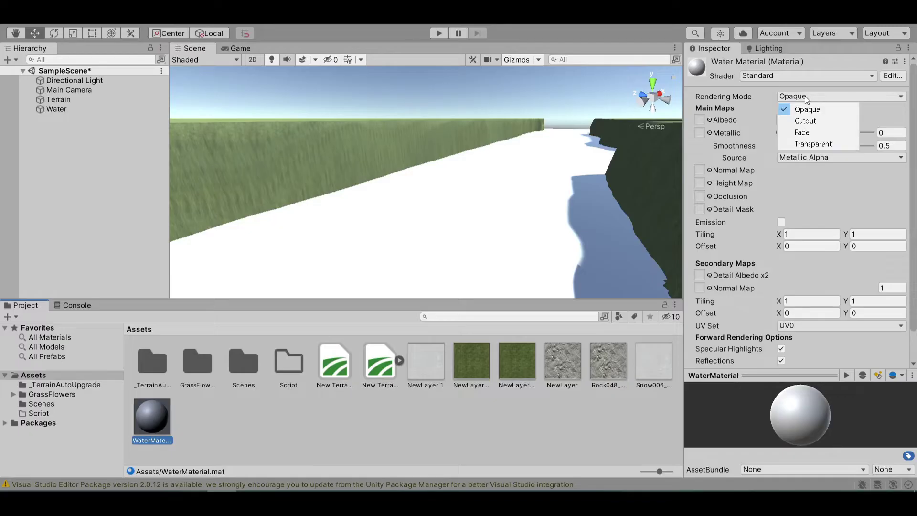
pyautogui.click(803, 143)
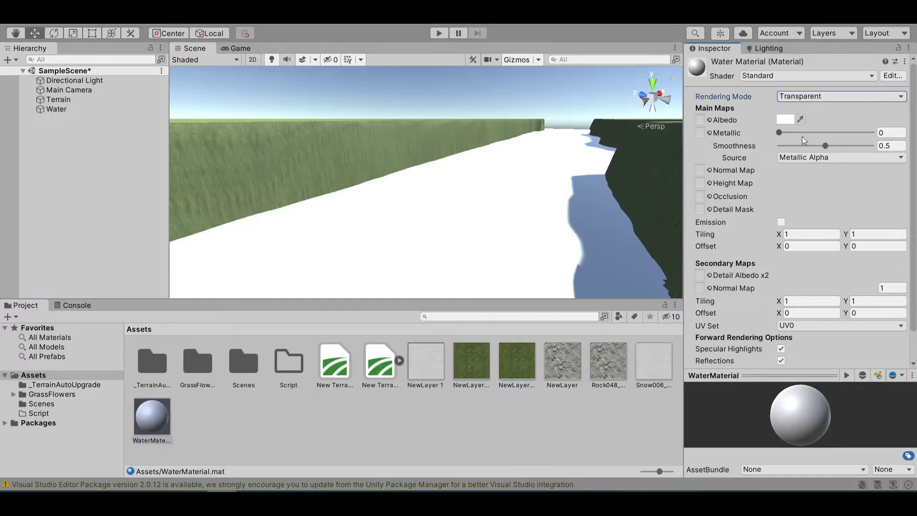
pyautogui.click(781, 120)
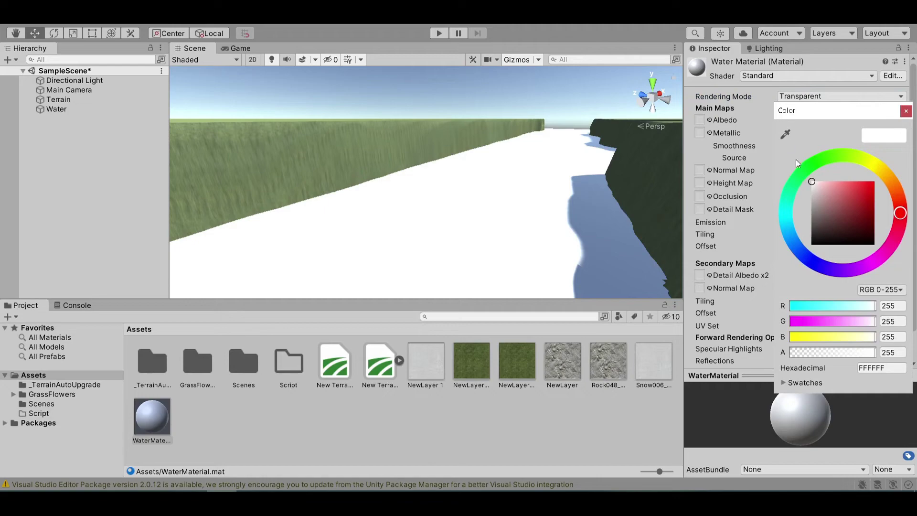
pyautogui.click(905, 111)
pyautogui.click(780, 120)
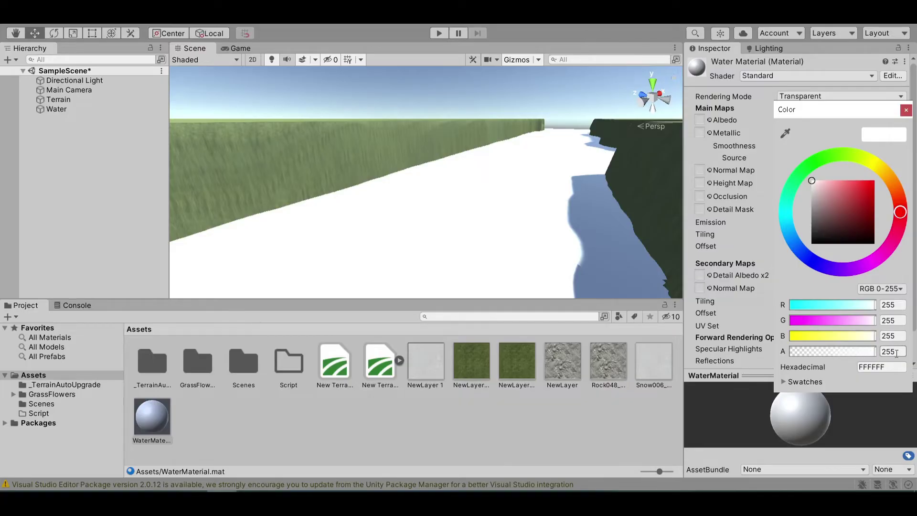
pyautogui.moveTo(858, 351); pyautogui.dragTo(765, 336)
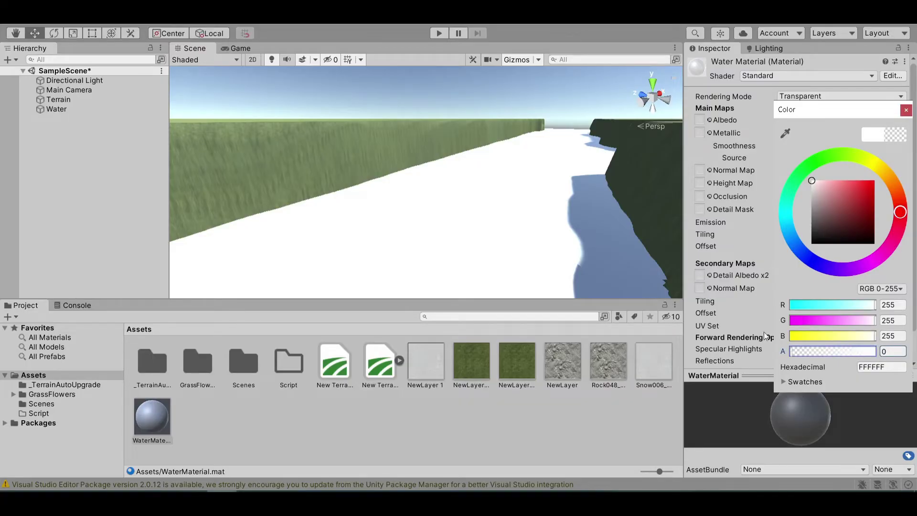
pyautogui.click(906, 110)
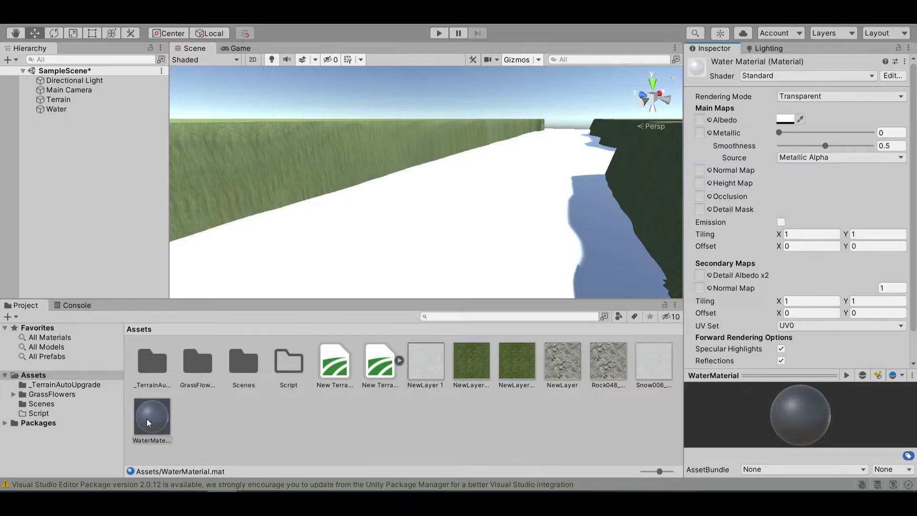
# Apply WaterMaterial to the Water plane in the scene and inspect the water along the river channel
pyautogui.moveTo(144, 425); pyautogui.dragTo(332, 243)
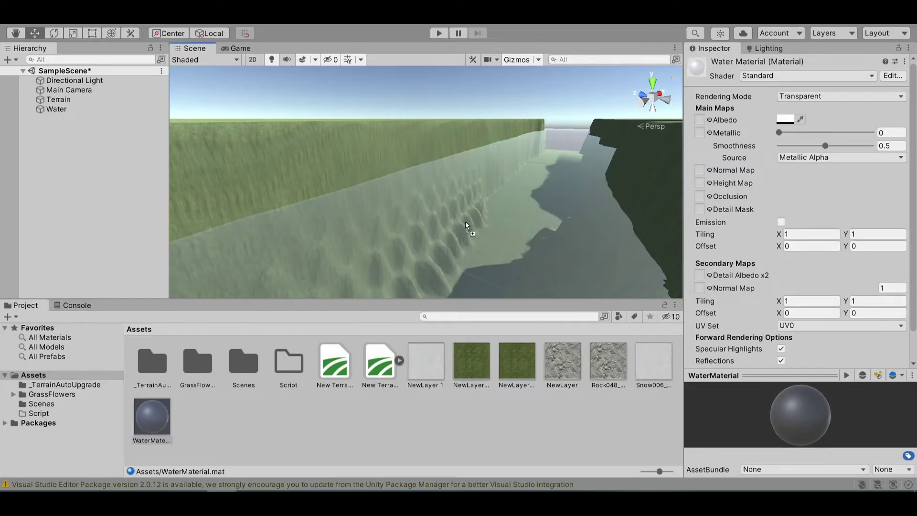
pyautogui.moveTo(465, 221); pyautogui.dragTo(477, 217)
pyautogui.moveTo(477, 217); pyautogui.dragTo(600, 264, button='right')
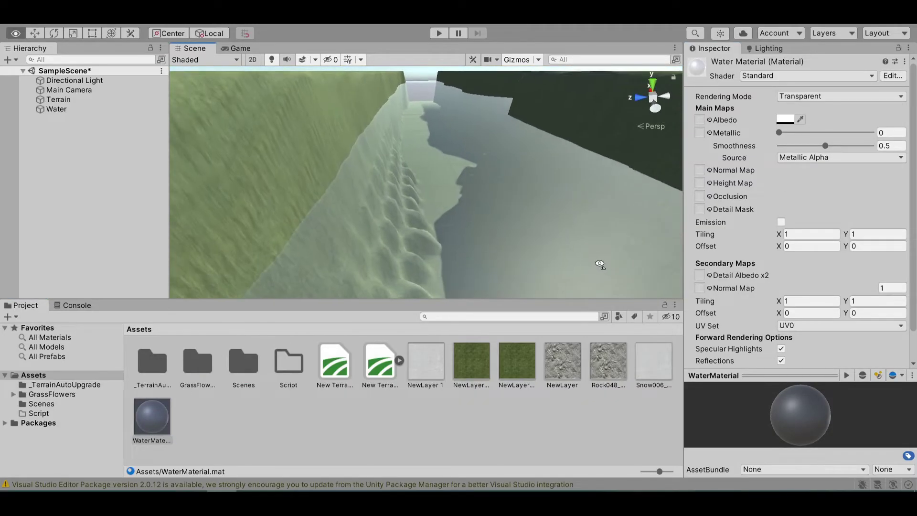
pyautogui.keyDown('alt'); pyautogui.moveTo(600, 264); pyautogui.dragTo(306, 287); pyautogui.keyUp('alt')
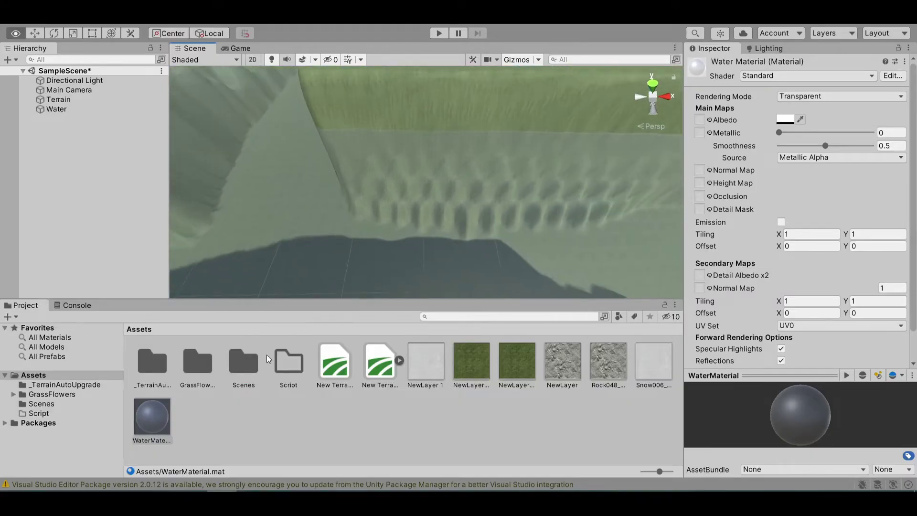
pyautogui.moveTo(268, 356); pyautogui.dragTo(323, 240, button='right')
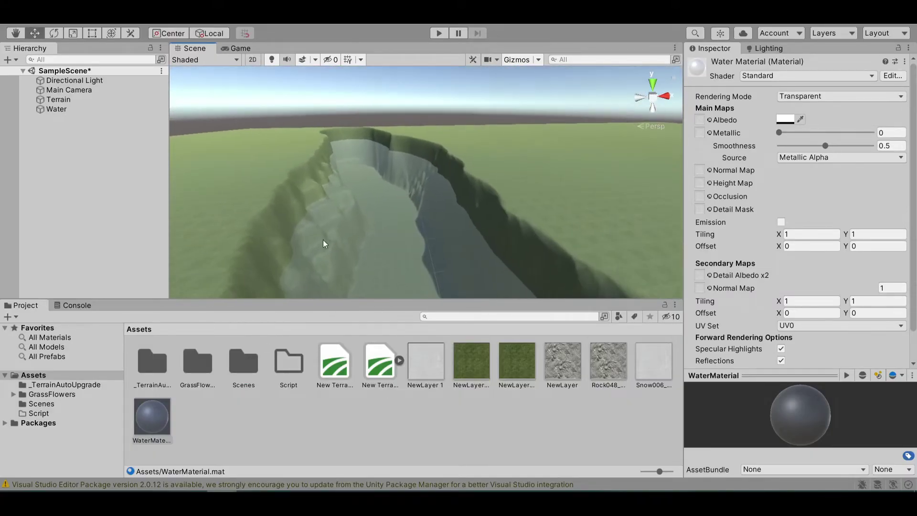
pyautogui.moveTo(402, 154); pyautogui.dragTo(345, 148, button='right')
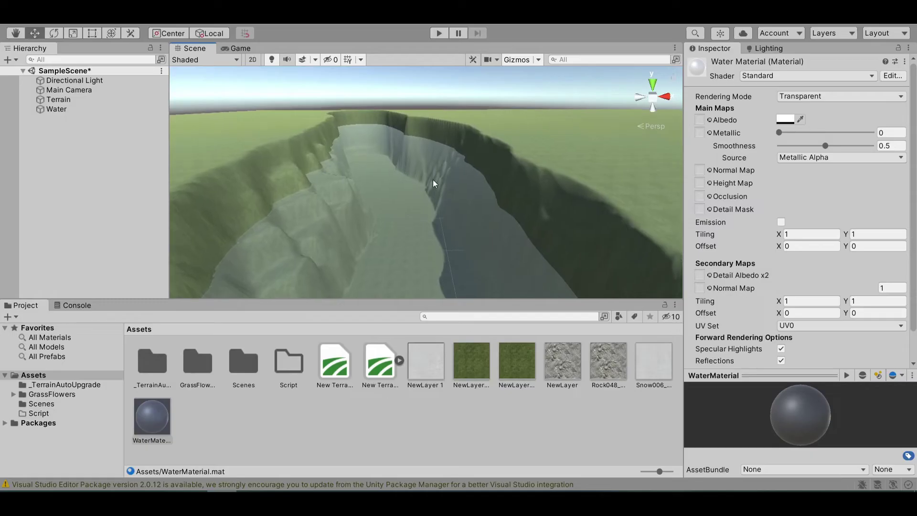
pyautogui.moveTo(433, 184); pyautogui.dragTo(399, 186, button='right')
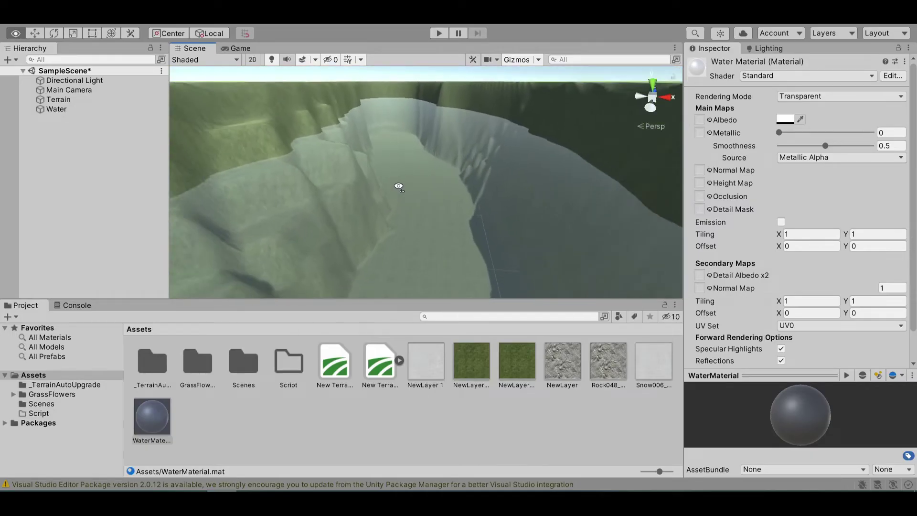
pyautogui.scroll(-4, 398, 187)
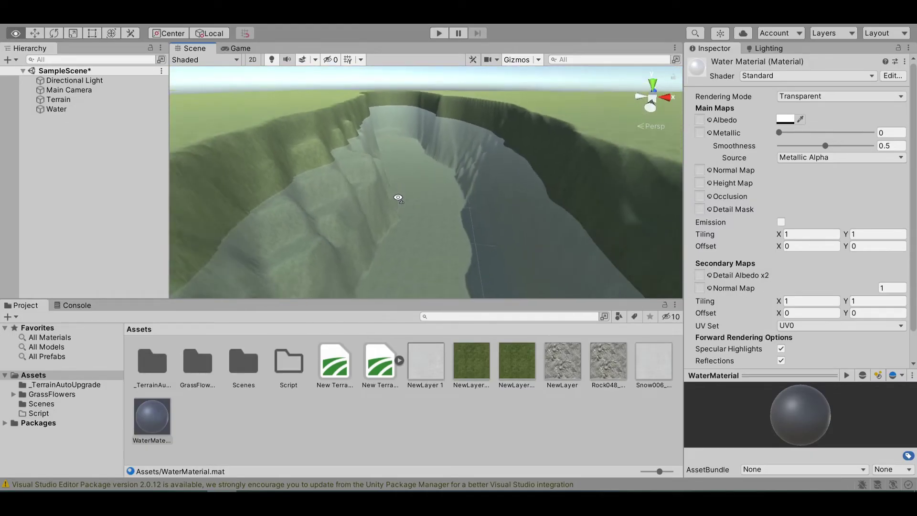
# Enable emission on WaterMaterial, set the emission colour to a muted light blue, and check the river's look
pyautogui.click(782, 223)
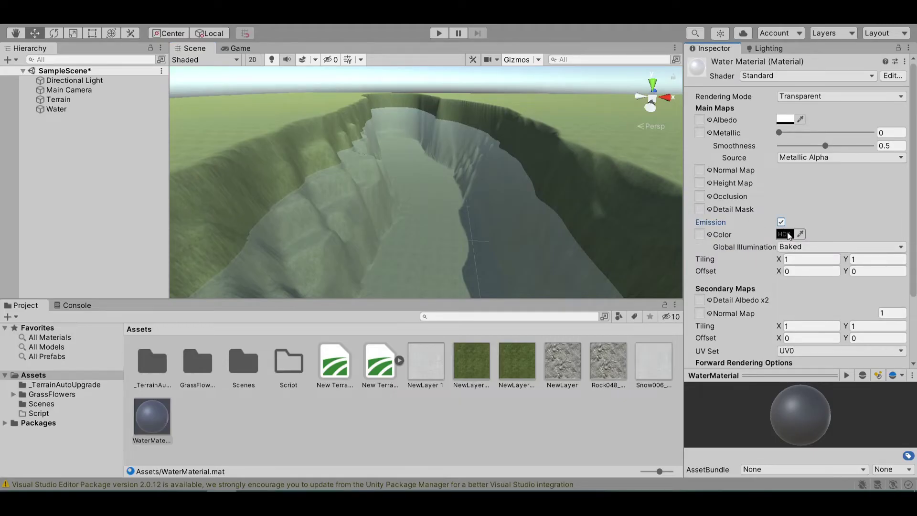
pyautogui.click(786, 234)
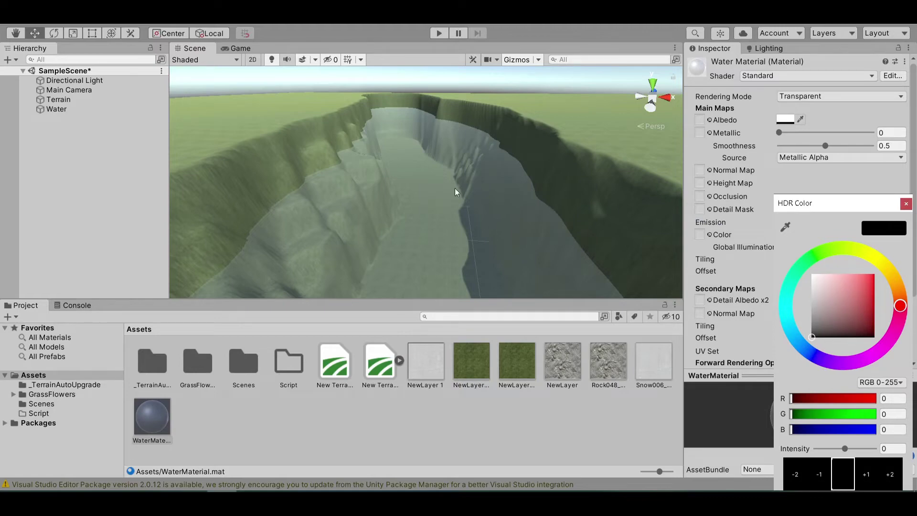
pyautogui.click(785, 306)
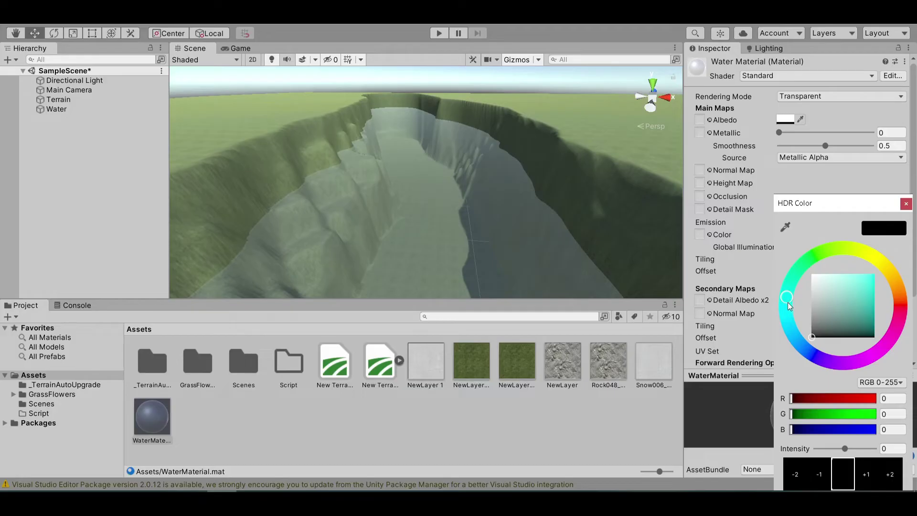
pyautogui.moveTo(788, 303)
pyautogui.mouseDown()
pyautogui.moveTo(791, 332)
pyautogui.moveTo(855, 296)
pyautogui.moveTo(863, 313)
pyautogui.moveTo(844, 316)
pyautogui.moveTo(854, 313)
pyautogui.mouseUp()
pyautogui.keyDown('alt'); pyautogui.moveTo(521, 194); pyautogui.dragTo(618, 226); pyautogui.keyUp('alt')
pyautogui.moveTo(618, 225); pyautogui.dragTo(443, 218, button='right')
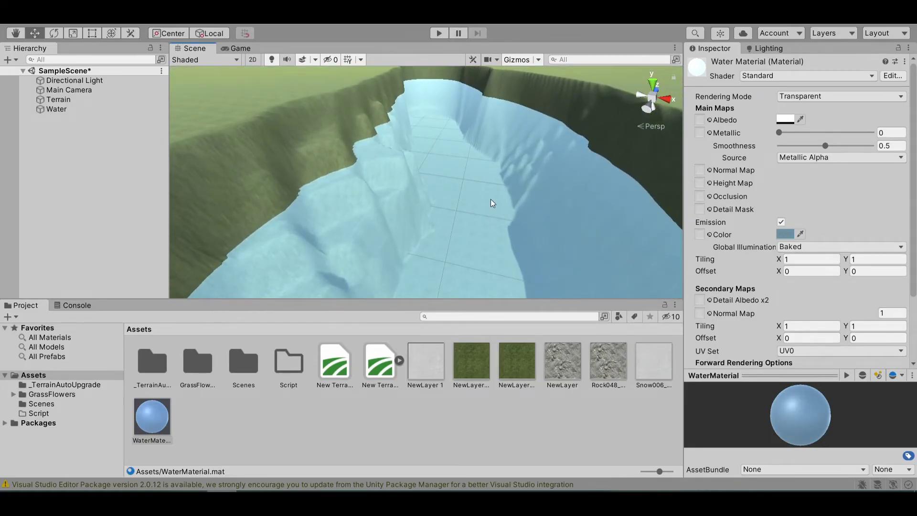
pyautogui.moveTo(491, 199); pyautogui.dragTo(511, 193, button='right')
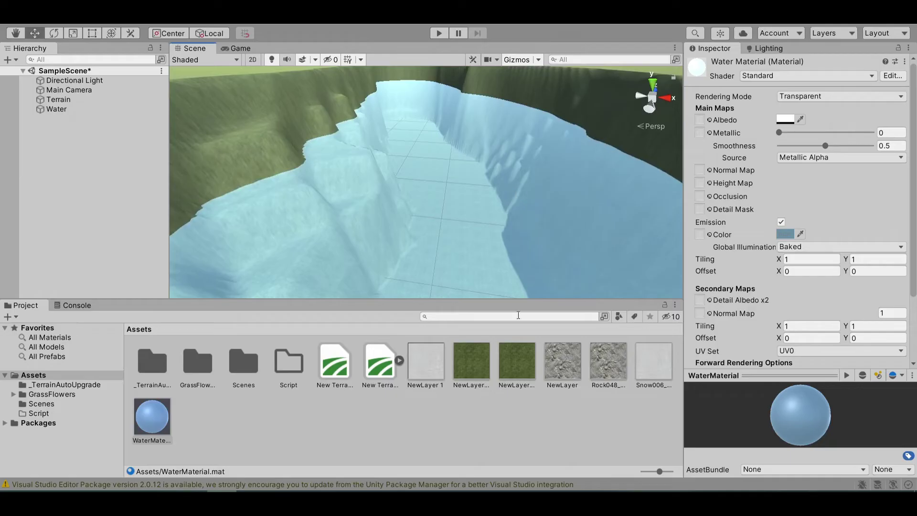
# Add a new texture layer to the Terrain using the Rock048_2K_Color texture
pyautogui.click(359, 237)
pyautogui.click(245, 119)
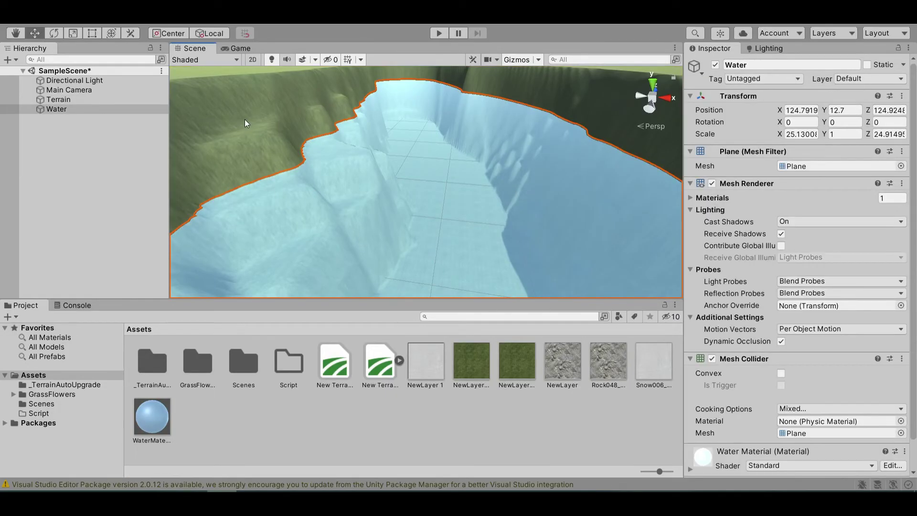
pyautogui.click(313, 145)
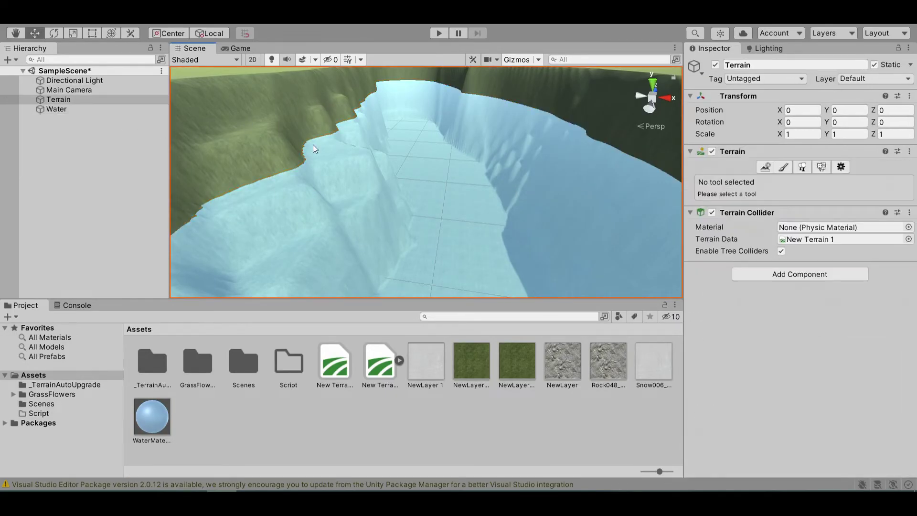
pyautogui.click(782, 167)
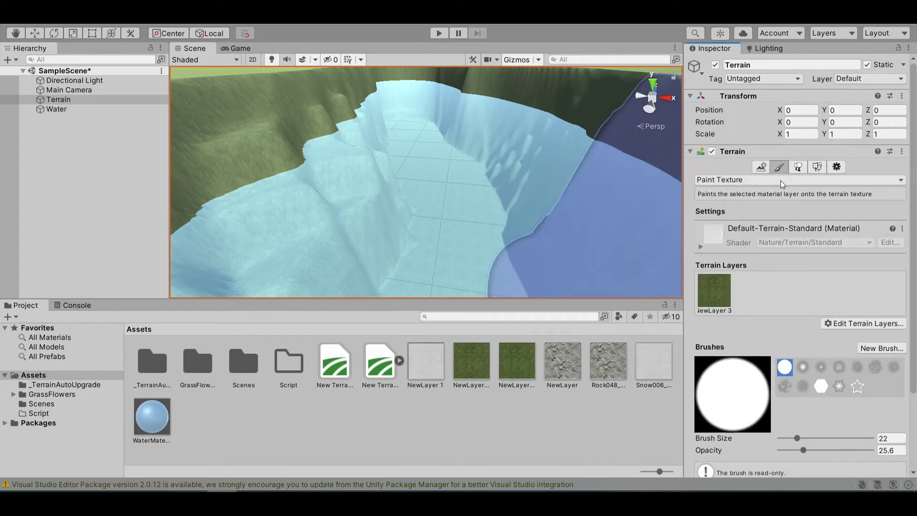
pyautogui.click(869, 326)
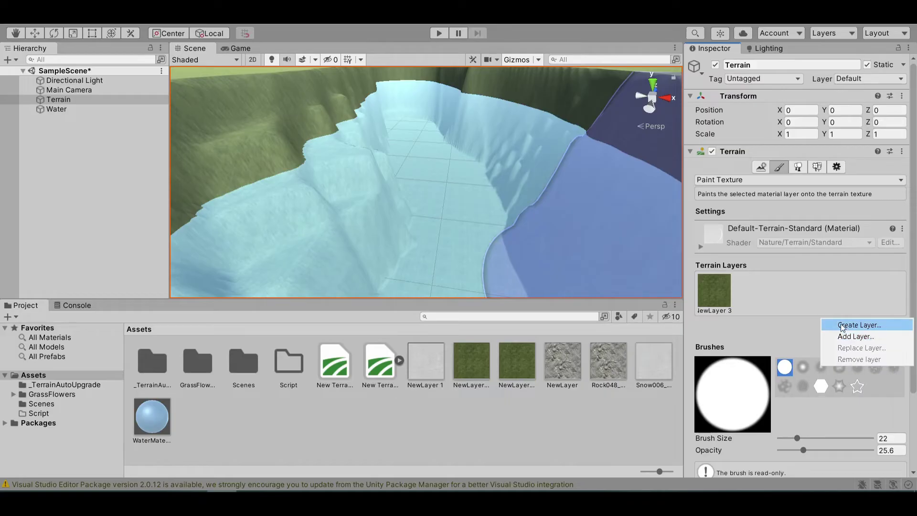
pyautogui.click(824, 326)
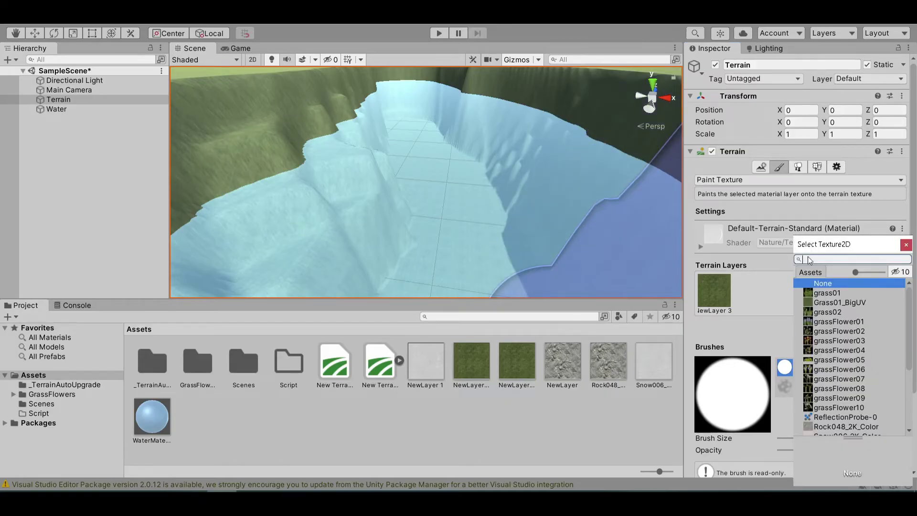
pyautogui.write('rock')
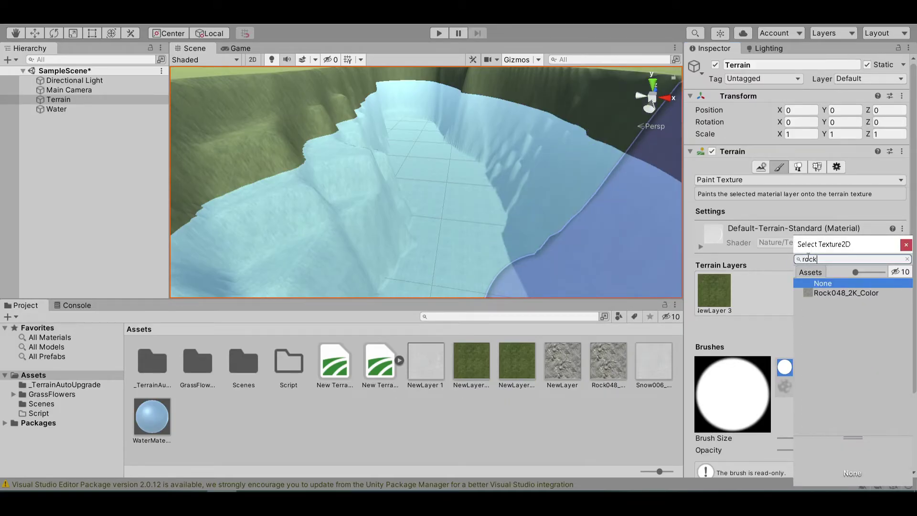
pyautogui.click(851, 294)
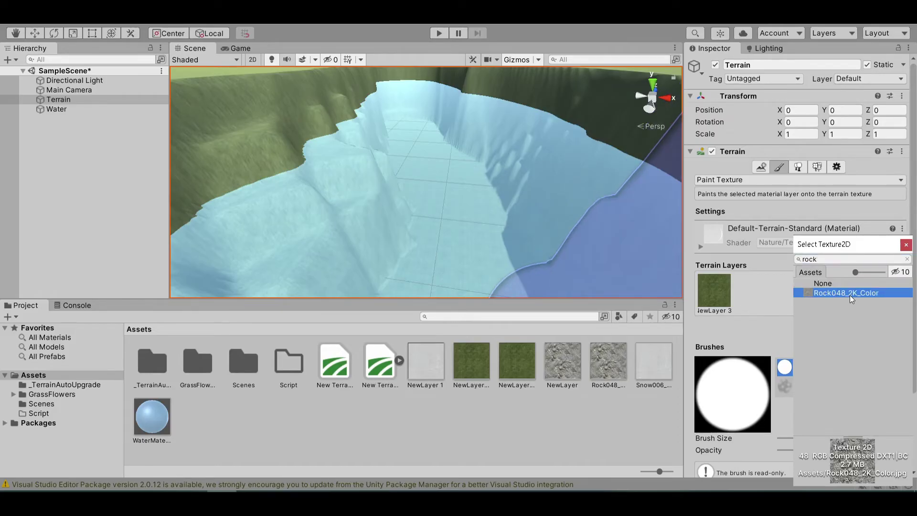
pyautogui.doubleClick(850, 294)
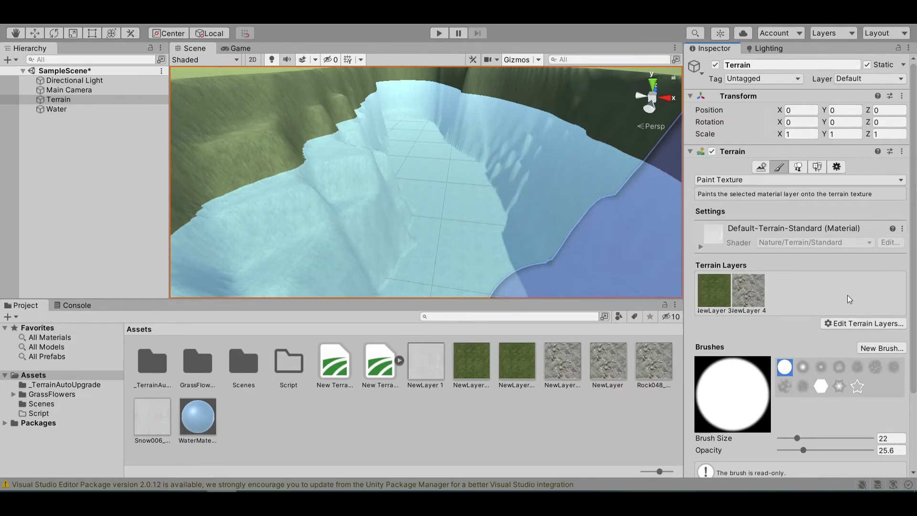
# Choose the new rock layer for texture painting and set the brush size to 14
pyautogui.press('s')
pyautogui.moveTo(531, 218); pyautogui.dragTo(600, 240, button='right')
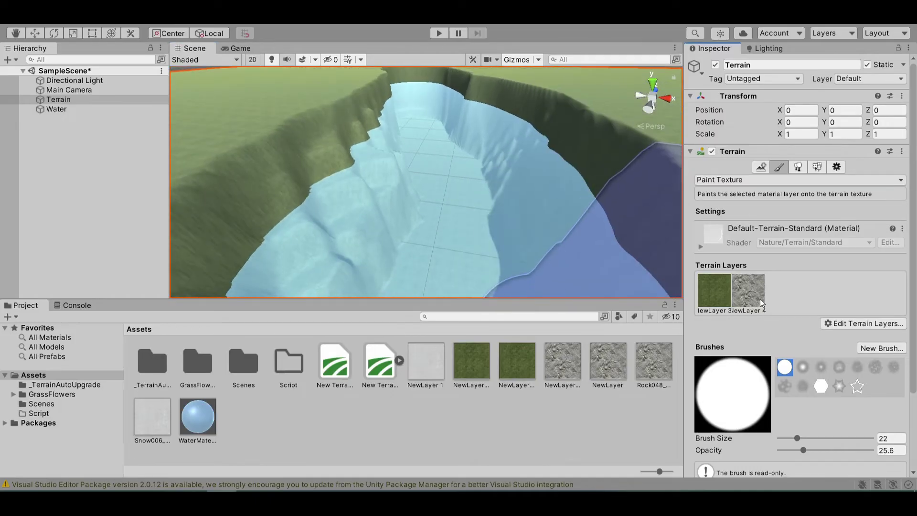
pyautogui.click(751, 293)
pyautogui.moveTo(473, 263)
pyautogui.mouseDown(button='right')
pyautogui.moveTo(486, 178)
pyautogui.moveTo(500, 148)
pyautogui.moveTo(402, 235)
pyautogui.mouseUp(button='right')
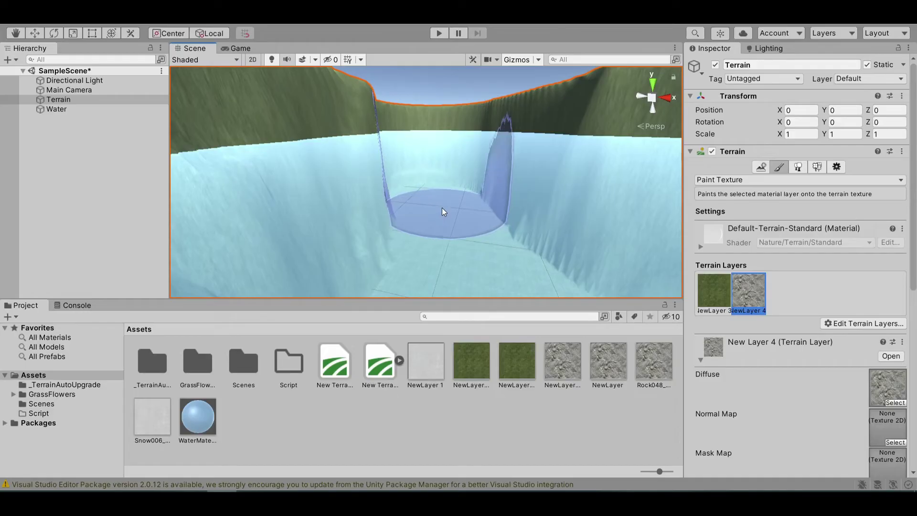
pyautogui.scroll(-10, 774, 264)
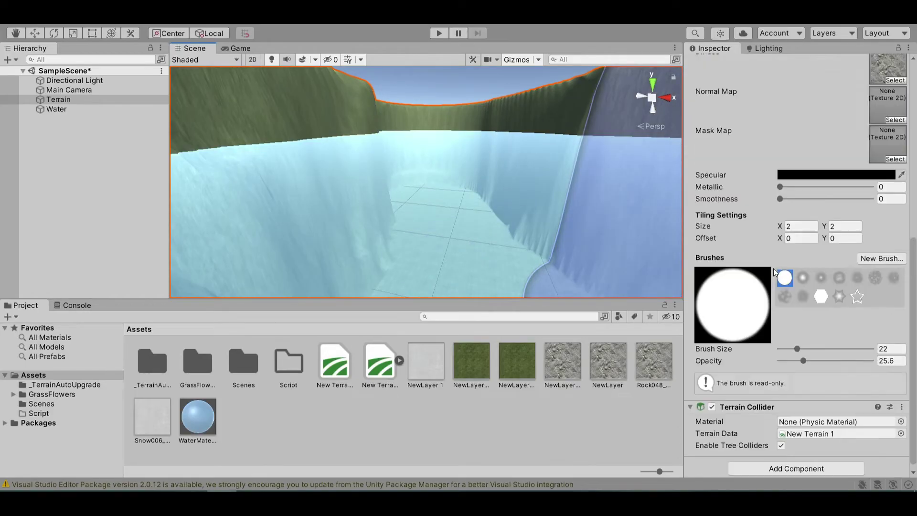
pyautogui.moveTo(797, 348); pyautogui.dragTo(787, 349)
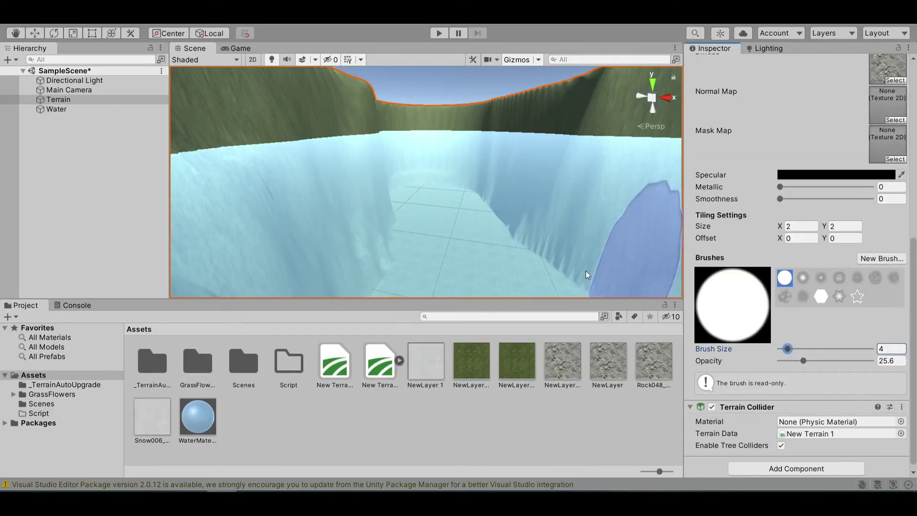
pyautogui.moveTo(588, 275)
pyautogui.mouseDown(button='right')
pyautogui.moveTo(433, 199)
pyautogui.moveTo(425, 204)
pyautogui.mouseUp(button='right')
pyautogui.press('s')
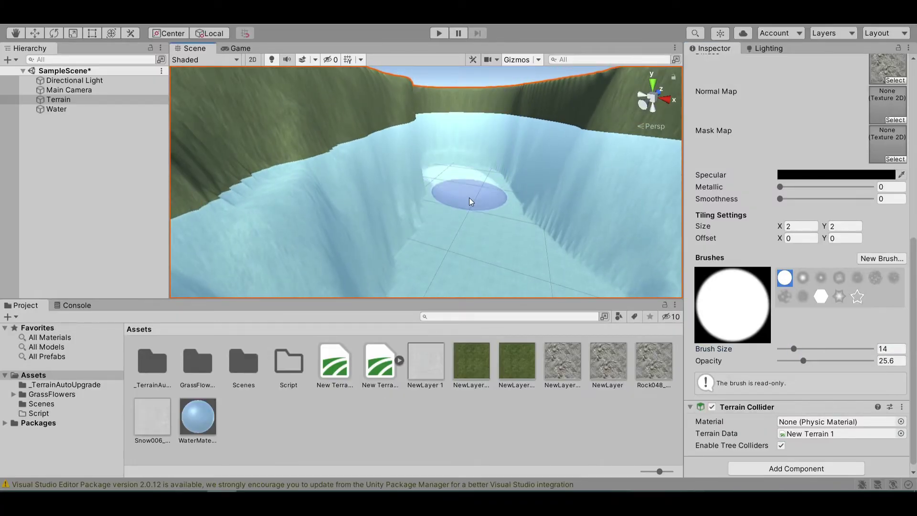
# Paint the rock texture over the beds, walls and upper edges of the river channels across the terrain
pyautogui.moveTo(457, 186)
pyautogui.mouseDown()
pyautogui.moveTo(476, 187)
pyautogui.moveTo(485, 262)
pyautogui.moveTo(436, 266)
pyautogui.moveTo(451, 216)
pyautogui.moveTo(441, 260)
pyautogui.mouseUp()
pyautogui.moveTo(513, 238)
pyautogui.mouseDown(button='right')
pyautogui.moveTo(538, 258)
pyautogui.moveTo(524, 268)
pyautogui.moveTo(511, 263)
pyautogui.mouseUp(button='right')
pyautogui.press('s')
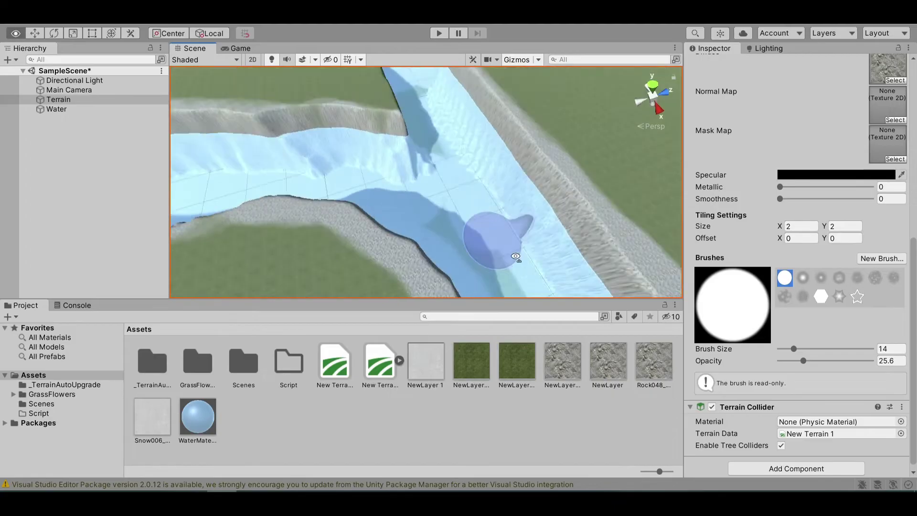
pyautogui.moveTo(492, 240); pyautogui.dragTo(415, 168, button='right')
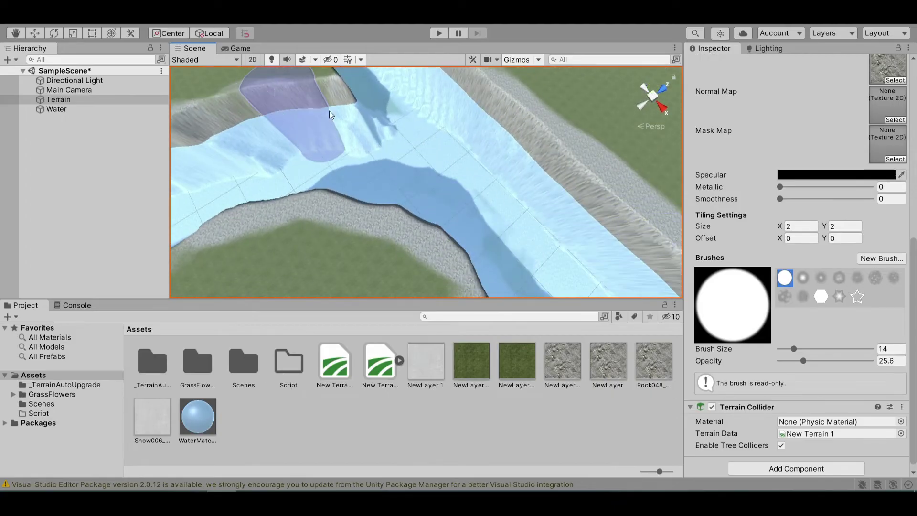
pyautogui.moveTo(330, 113)
pyautogui.keyDown('alt'); pyautogui.mouseDown()
pyautogui.moveTo(494, 90)
pyautogui.moveTo(629, 143)
pyautogui.mouseUp(); pyautogui.keyUp('alt')
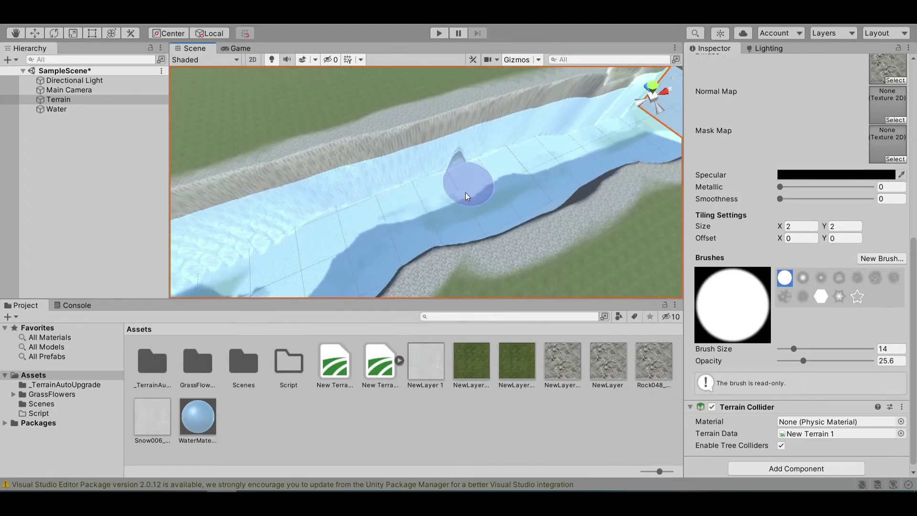
pyautogui.moveTo(446, 211)
pyautogui.keyDown('alt'); pyautogui.mouseDown()
pyautogui.moveTo(442, 203)
pyautogui.moveTo(910, 42)
pyautogui.moveTo(366, 87)
pyautogui.mouseUp(); pyautogui.keyUp('alt')
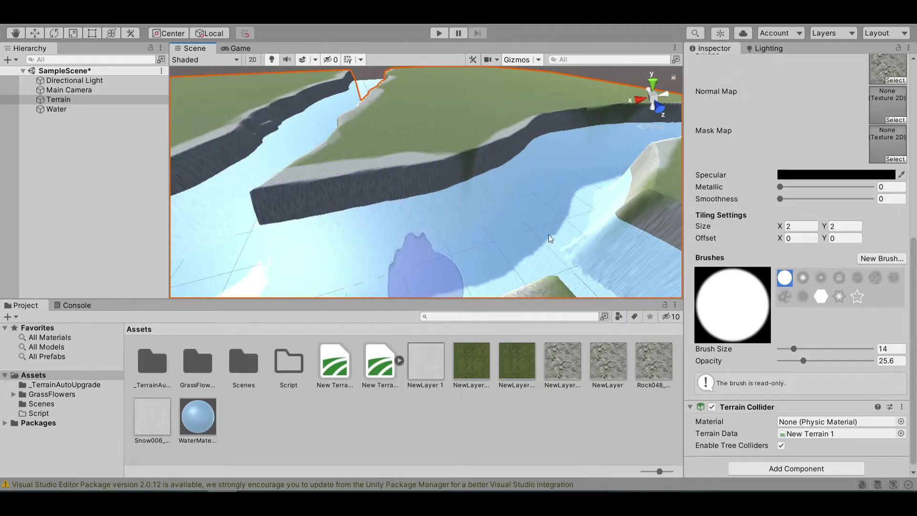
pyautogui.keyDown('alt'); pyautogui.moveTo(549, 230); pyautogui.dragTo(209, 50); pyautogui.keyUp('alt')
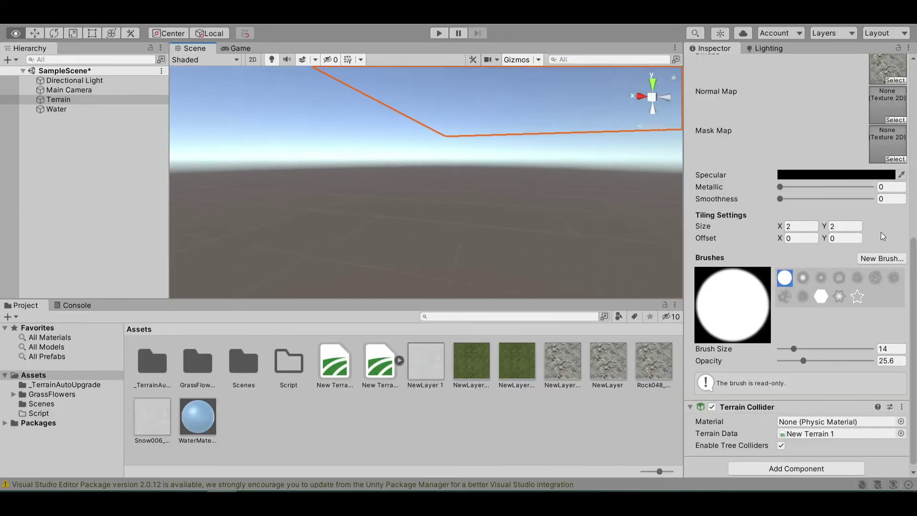
pyautogui.keyDown('alt'); pyautogui.moveTo(870, 236); pyautogui.dragTo(94, 289); pyautogui.keyUp('alt')
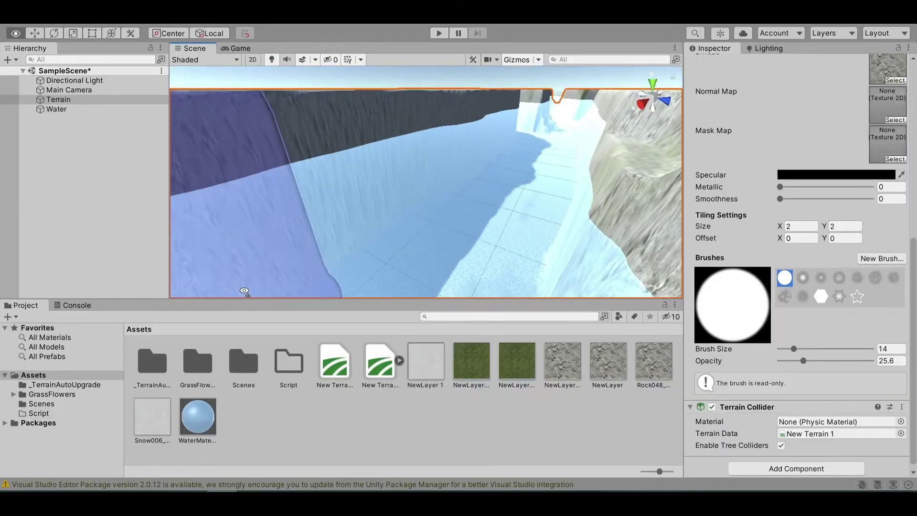
# Add the grass02 texture from the GrassFlowers textures folder as a grass detail for the Terrain
pyautogui.scroll(10, 911, 234)
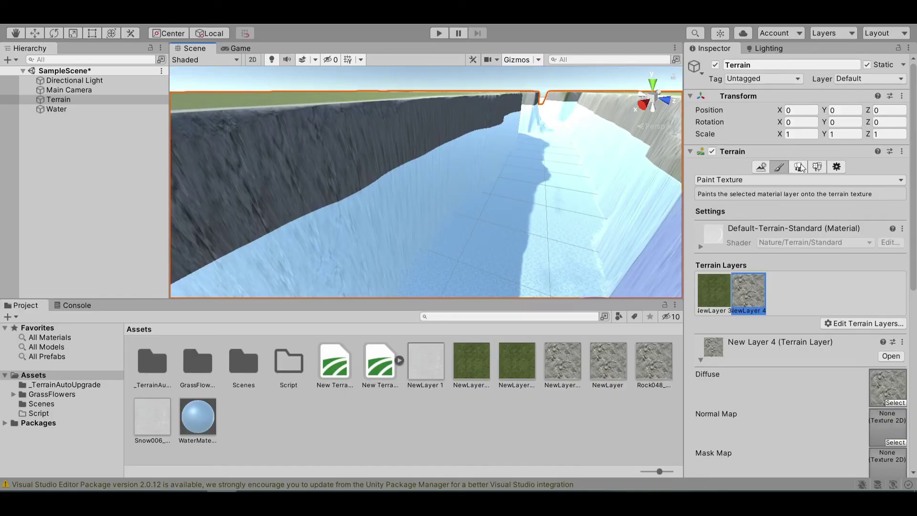
pyautogui.click(816, 167)
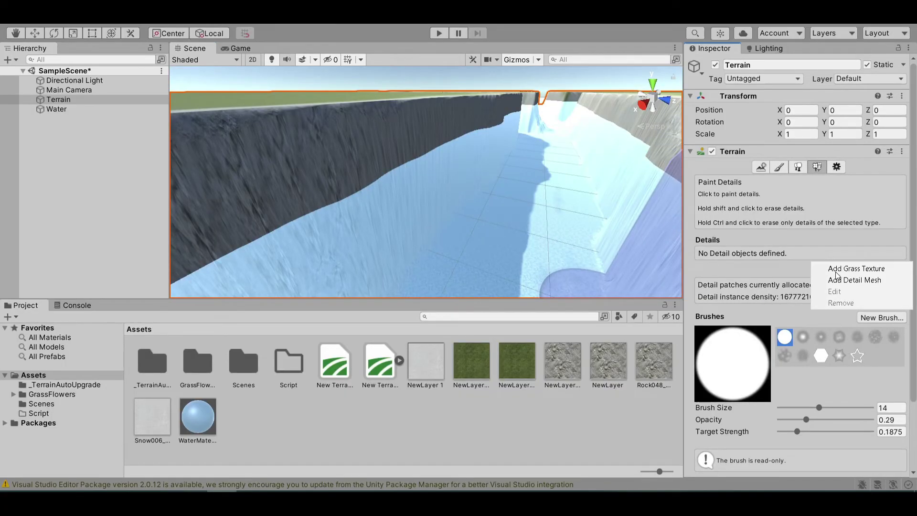
pyautogui.click(835, 270)
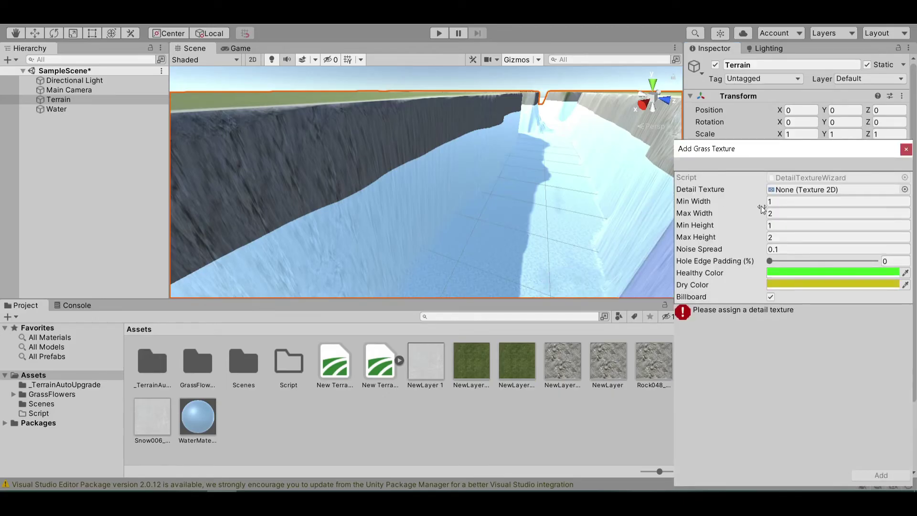
pyautogui.doubleClick(194, 365)
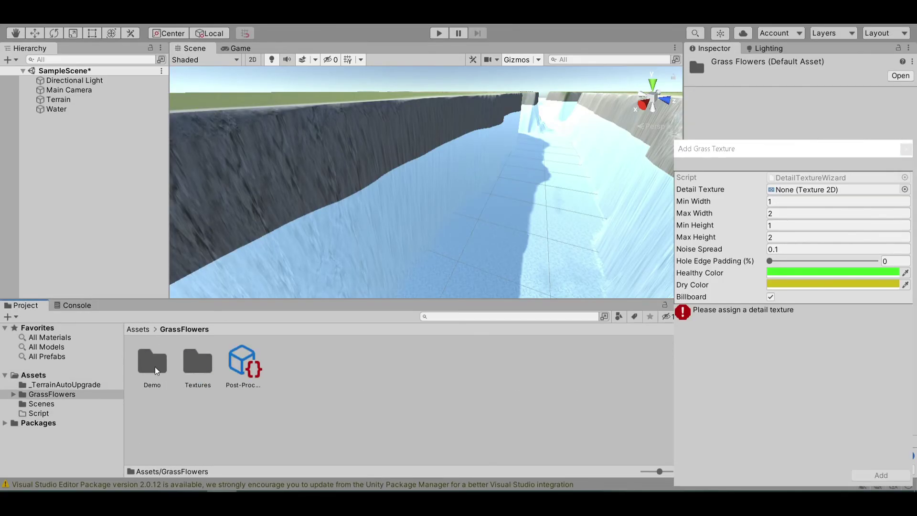
pyautogui.doubleClick(204, 360)
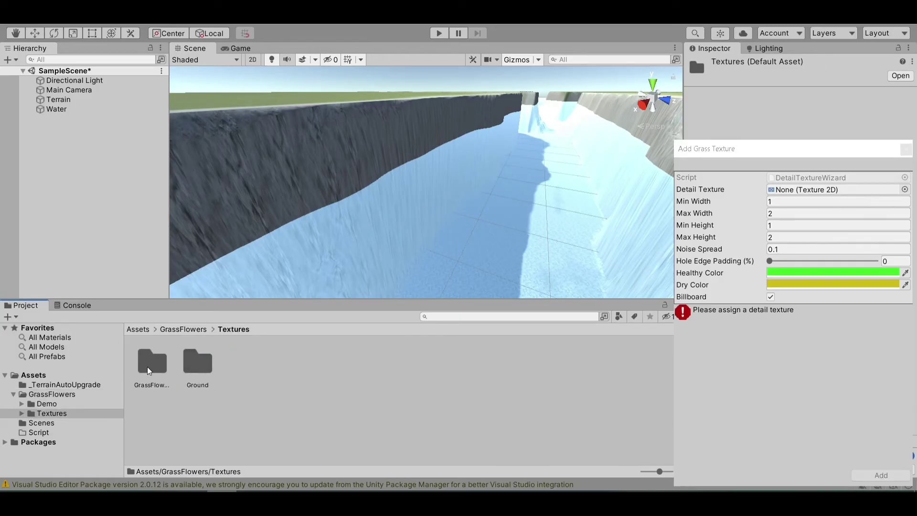
pyautogui.doubleClick(147, 366)
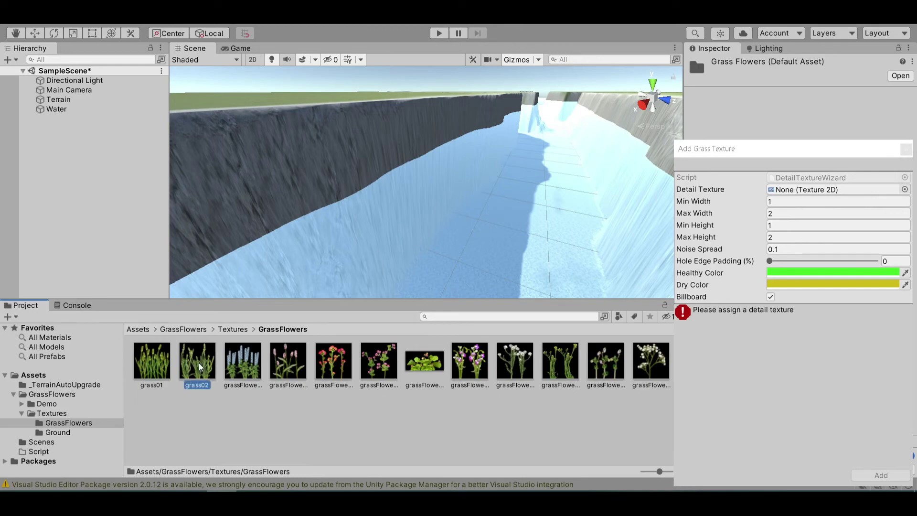
pyautogui.moveTo(199, 363); pyautogui.dragTo(794, 193)
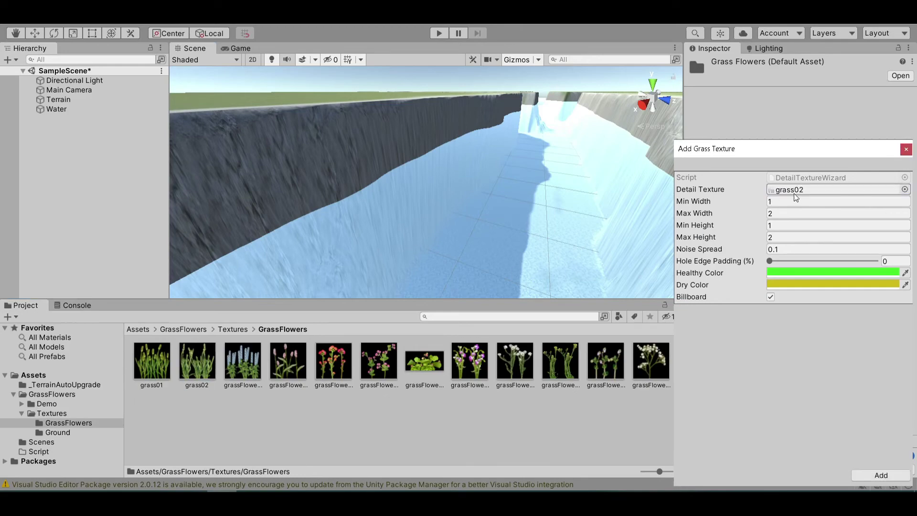
pyautogui.click(881, 476)
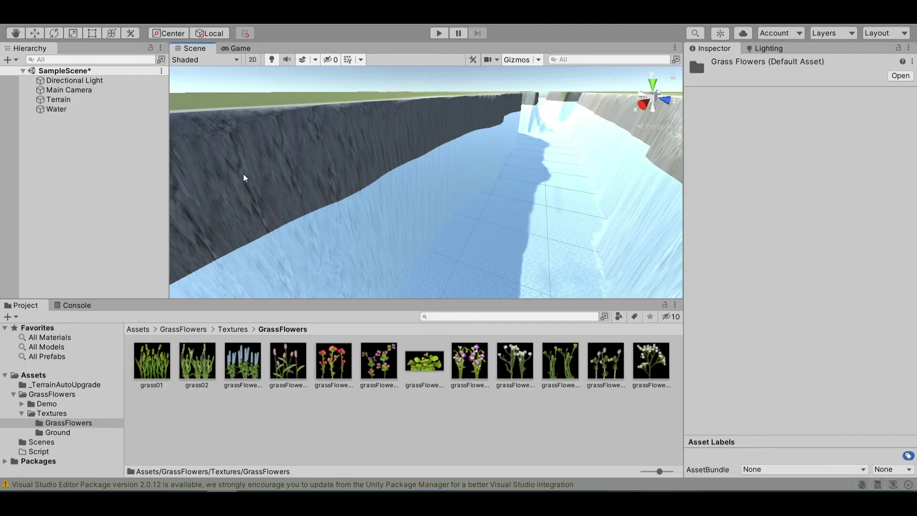
# Paint grass02 details on the Terrain along the beds and lower walls of the river channels, undoing the first stroke
pyautogui.click(87, 100)
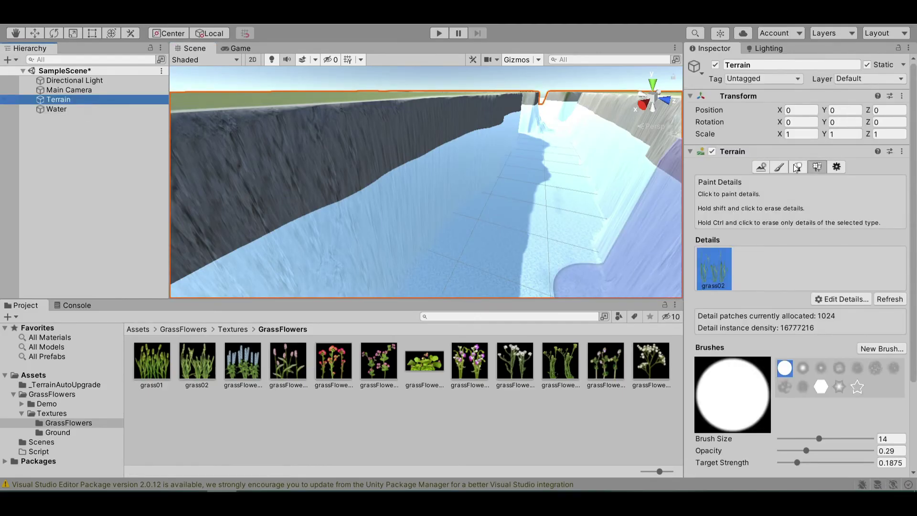
pyautogui.moveTo(412, 167); pyautogui.dragTo(409, 176, button='right')
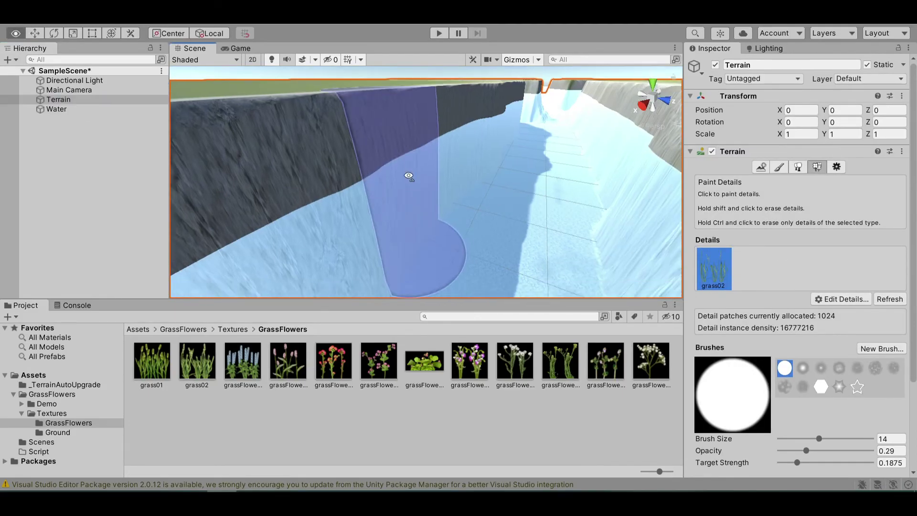
pyautogui.moveTo(409, 176)
pyautogui.keyDown('alt'); pyautogui.mouseDown()
pyautogui.moveTo(395, 199)
pyautogui.moveTo(451, 191)
pyautogui.mouseUp(); pyautogui.keyUp('alt')
pyautogui.click(422, 217)
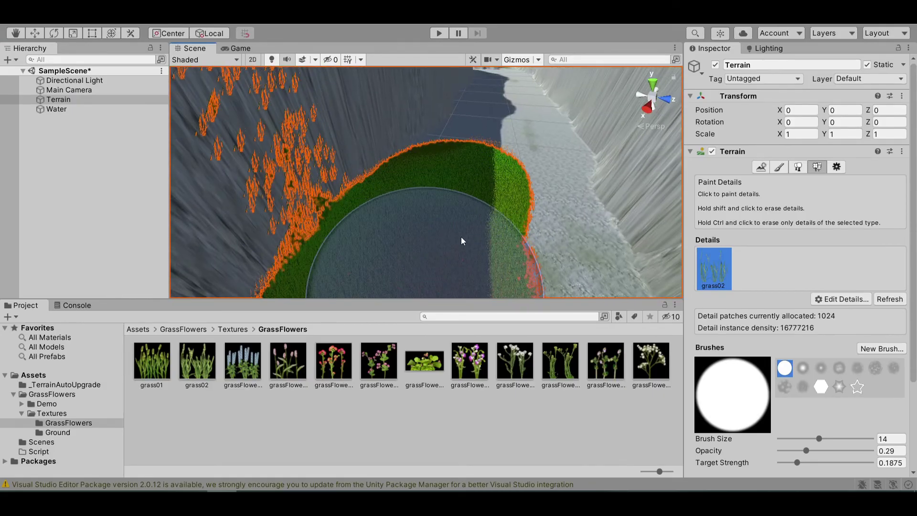
pyautogui.hotkey('ctrl', 'z')
pyautogui.click(495, 185)
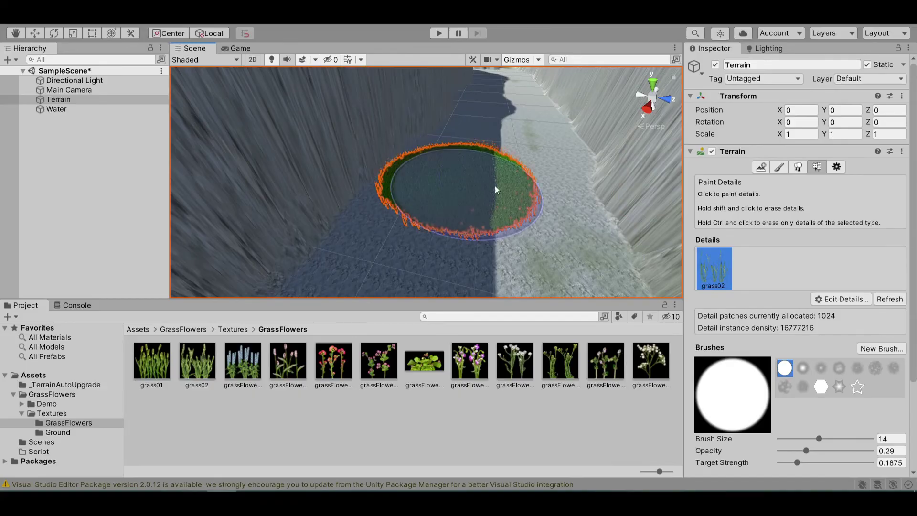
pyautogui.moveTo(495, 186)
pyautogui.keyDown('alt'); pyautogui.mouseDown()
pyautogui.moveTo(463, 200)
pyautogui.moveTo(415, 280)
pyautogui.moveTo(235, 153)
pyautogui.moveTo(252, 162)
pyautogui.moveTo(590, 145)
pyautogui.moveTo(531, 206)
pyautogui.mouseUp(); pyautogui.keyUp('alt')
pyautogui.click(466, 157)
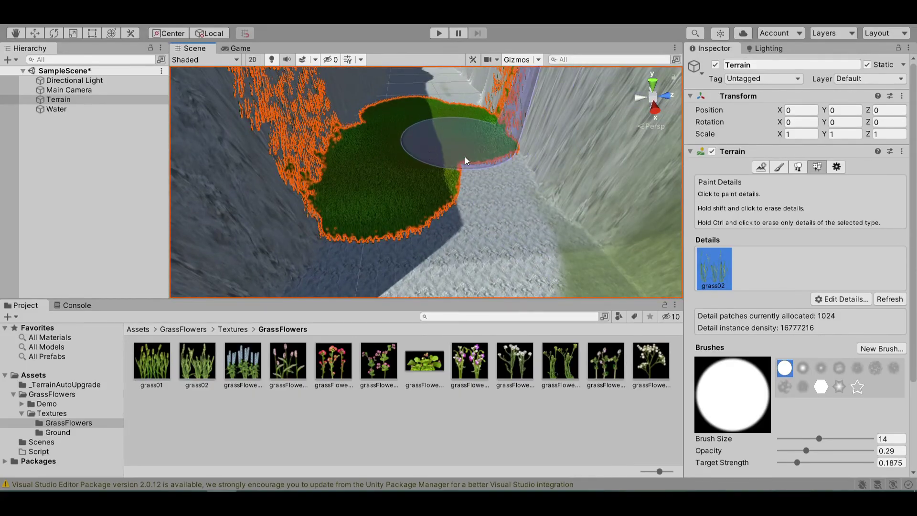
pyautogui.keyDown('alt'); pyautogui.moveTo(465, 161); pyautogui.dragTo(502, 270); pyautogui.keyUp('alt')
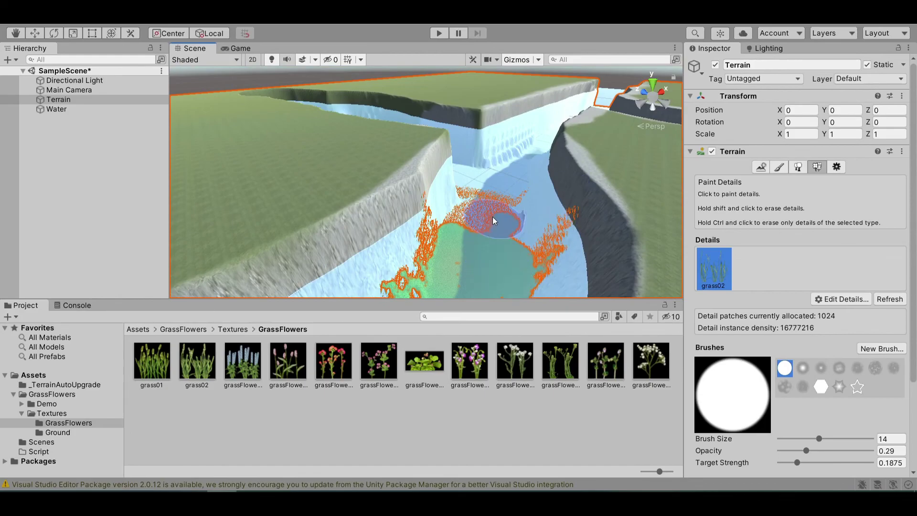
pyautogui.keyDown('alt'); pyautogui.moveTo(494, 221); pyautogui.dragTo(535, 175); pyautogui.keyUp('alt')
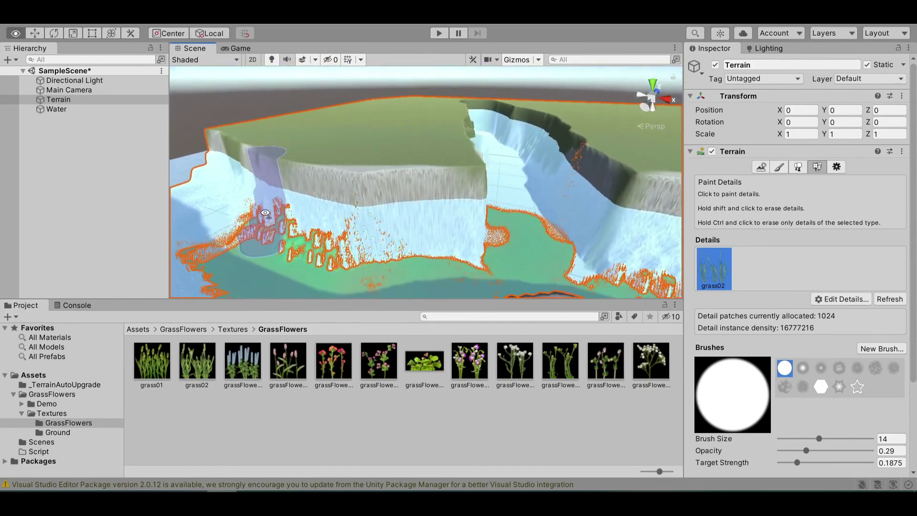